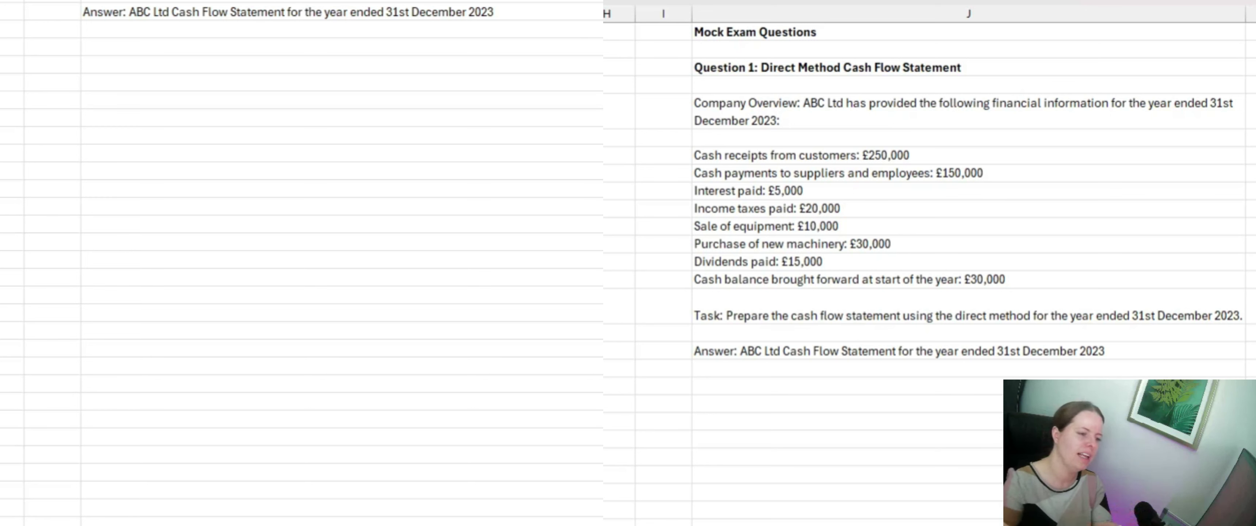
Add the bold underlined heading "Cash flows from operating activities:" below the ABC Ltd cash flow statement title
left_click(341, 82)
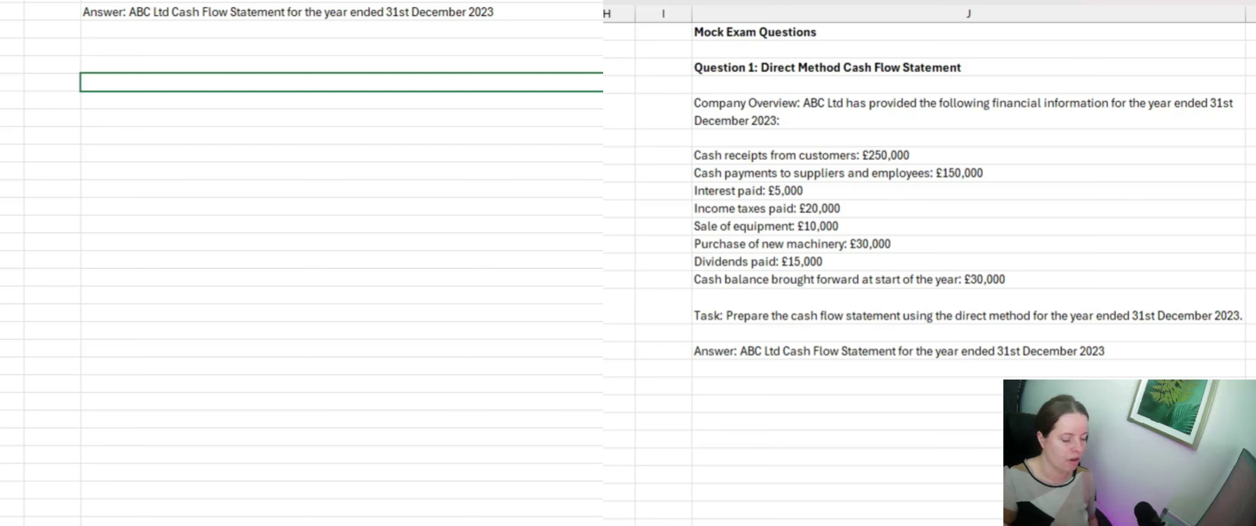
key("Right")
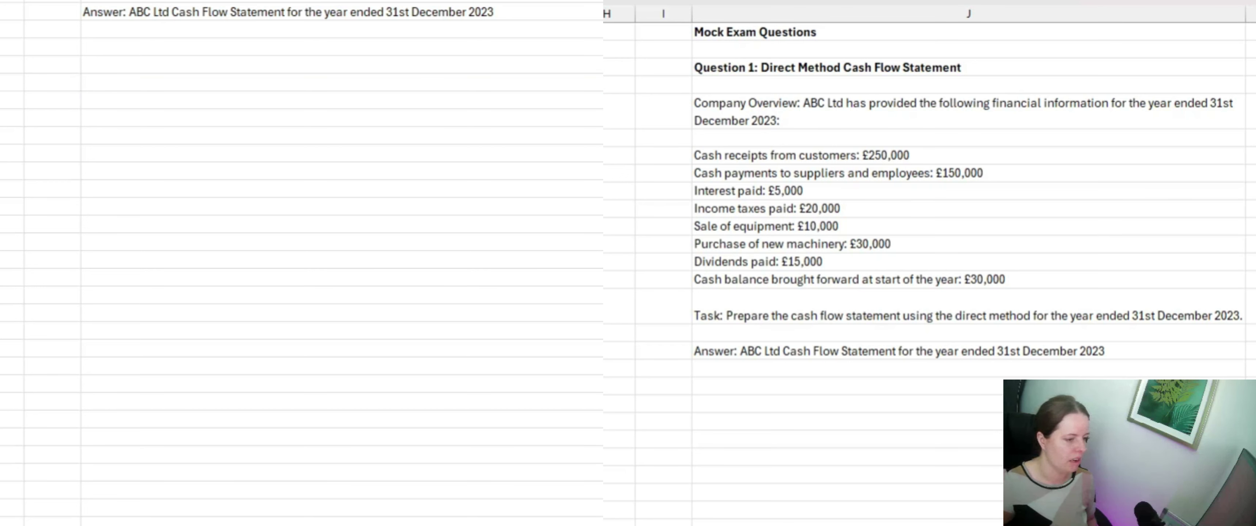
key("Left")
type("Cash flows from operating activities:")
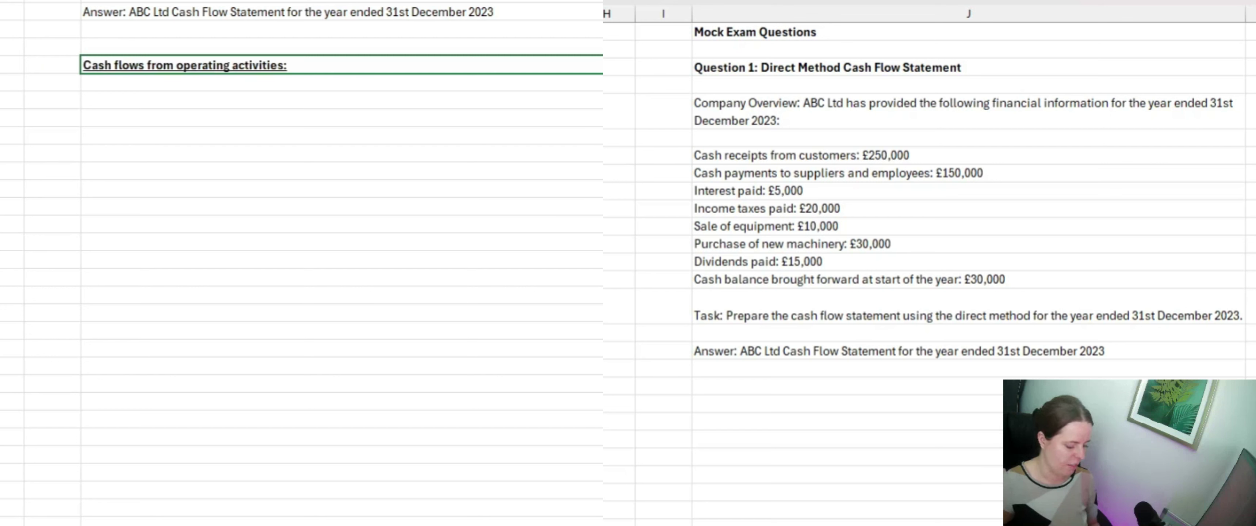
List the customer receipts, supplier and employee payments, interest paid and income taxes paid lines from the question under the operating activities heading
left_click(341, 99)
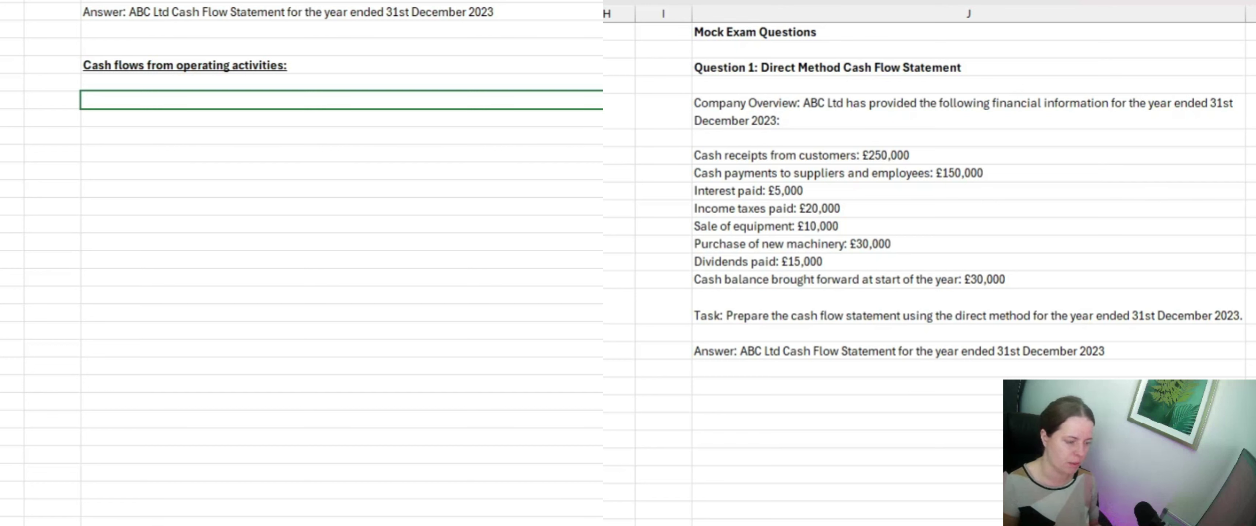
scroll(302, 263, "down", 1)
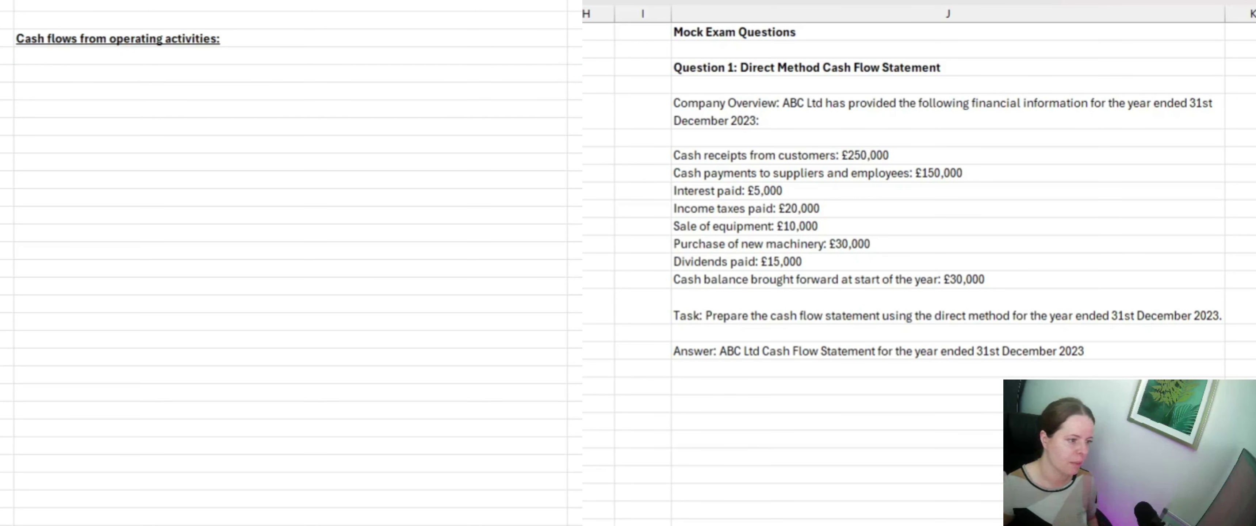
left_click(291, 73)
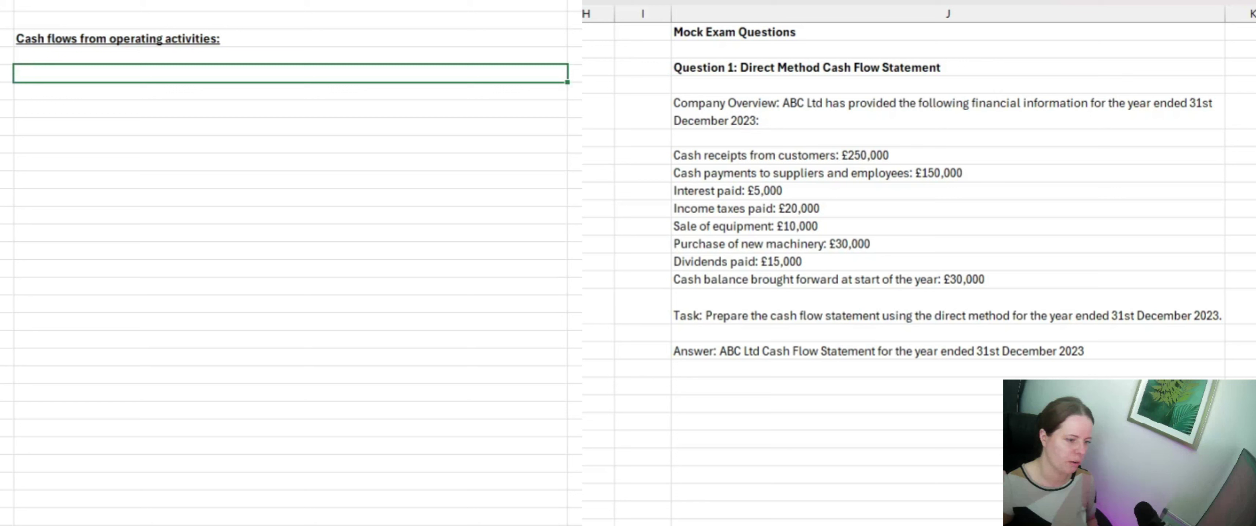
type("Cash receipts from customers: £250,000 Cash payments to suppliers and employees: £150,000 Interest paid: £5,000 Income taxes paid: £20,000")
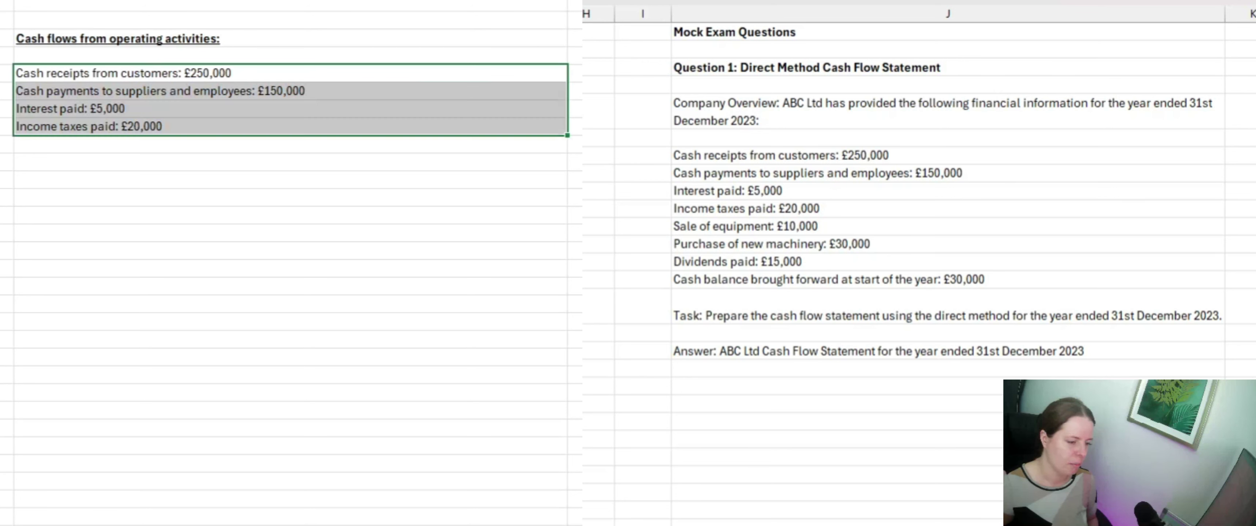
Head the amounts column with £ and enter 250,000 beside cash receipts from customers
left_click(576, 38)
type("£")
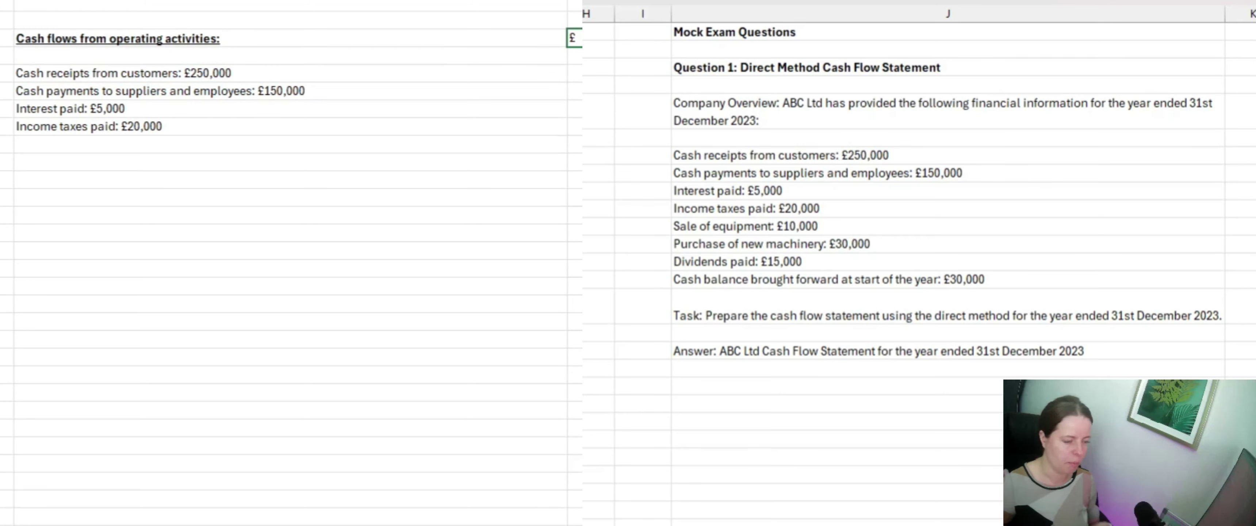
key("BackSpace")
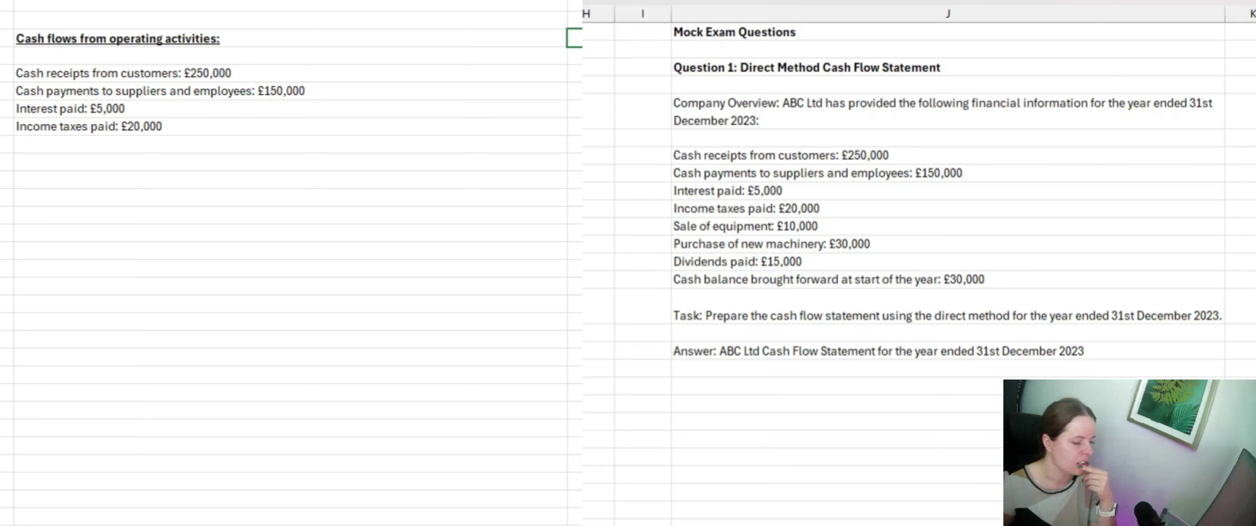
left_click(575, 73)
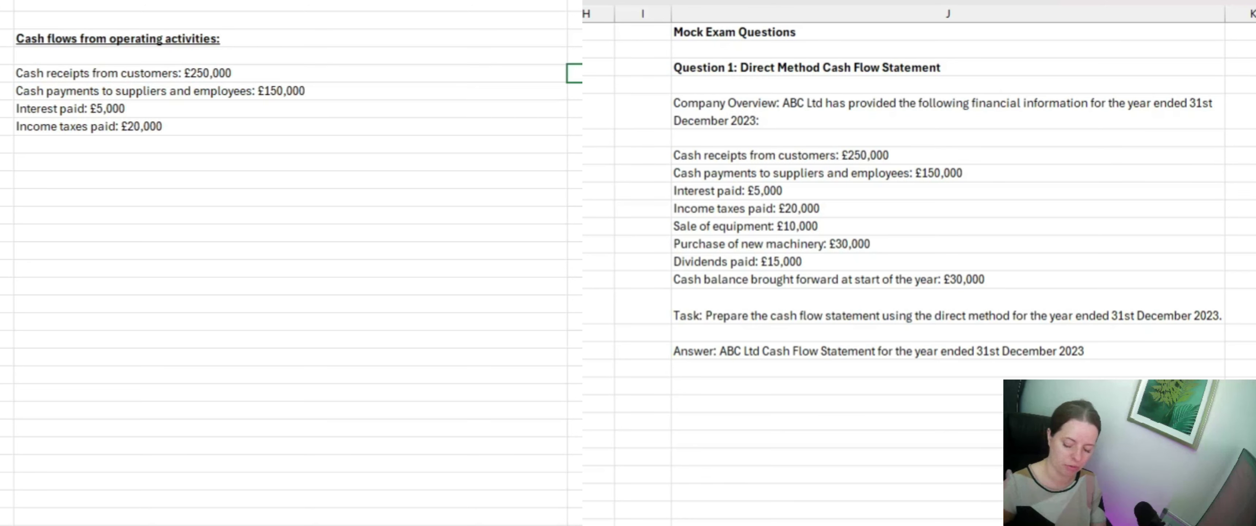
type("250")
key("Return")
Format the amounts column with thousands separators and two decimals, and narrow the description column to bring the amounts into view
left_click(575, 1)
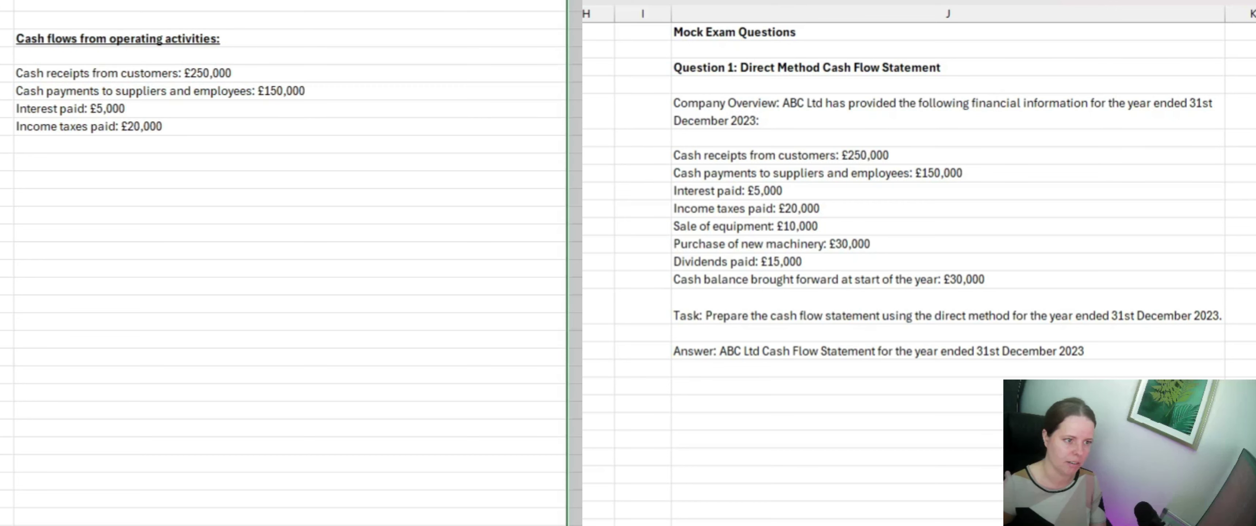
key("ctrl+shift+1")
scroll(291, 263, "up", 1)
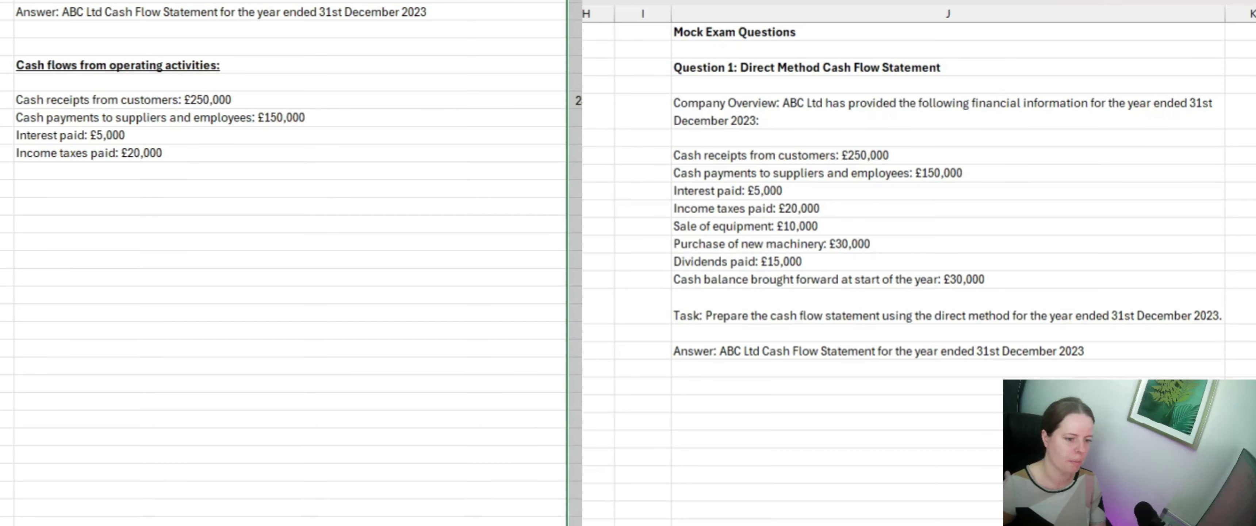
left_click(576, 99)
left_click(575, 118)
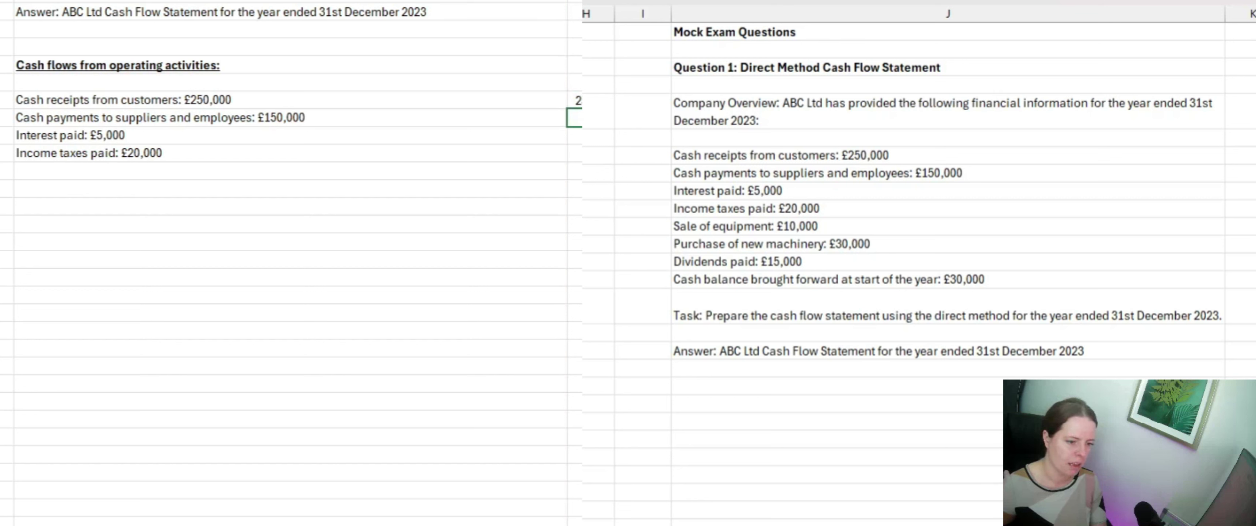
left_click_drag(566, 2, 438, 1)
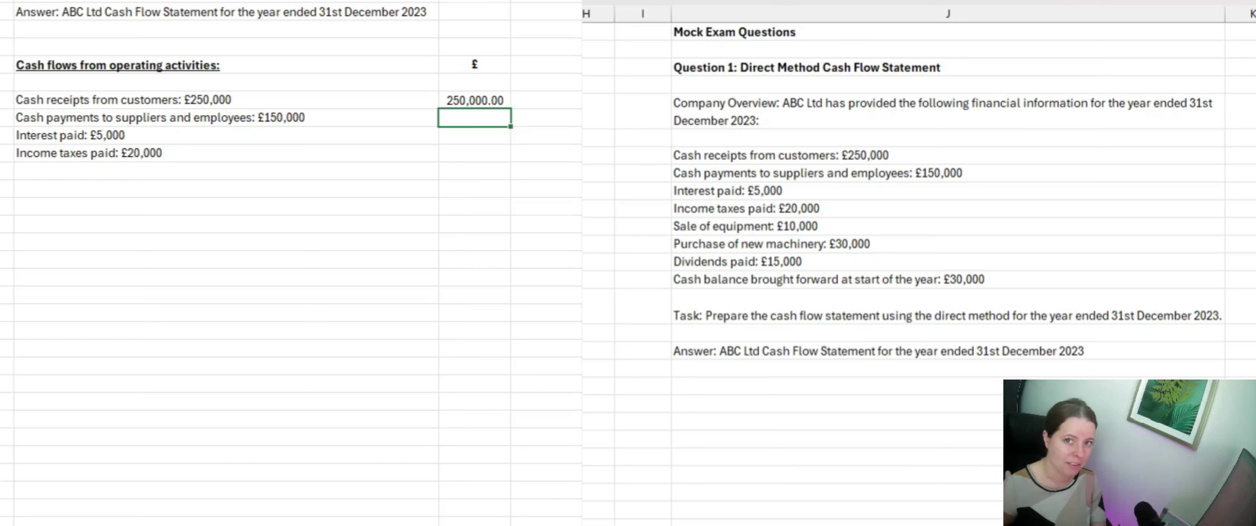
Enter the operating outflows: -150,000 for suppliers and employees, -5,000 for interest paid and -20,000 for income taxes paid
type("-")
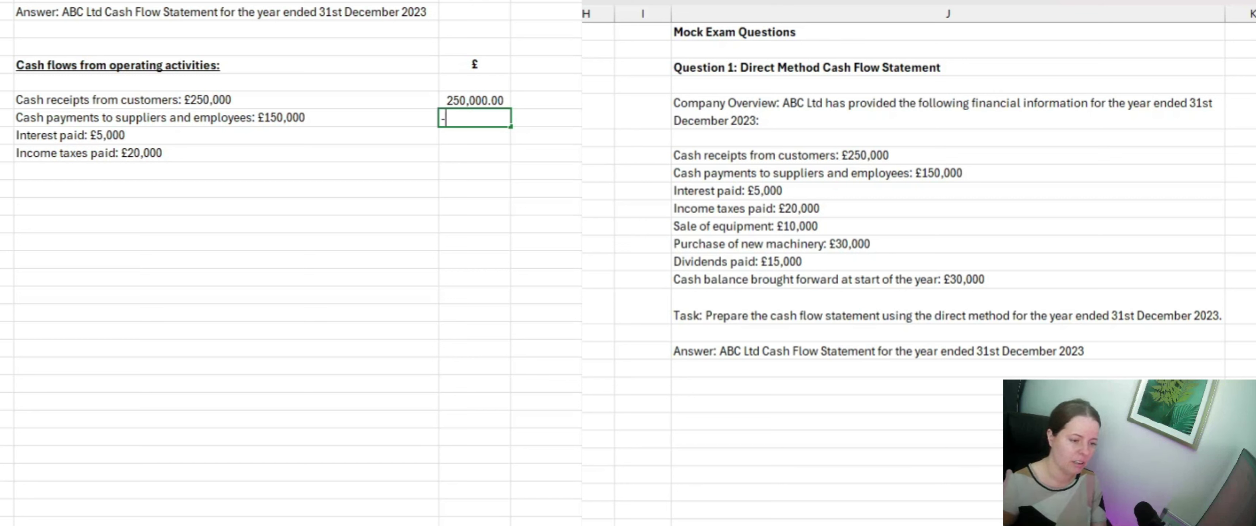
type(" 150,000")
key("Return")
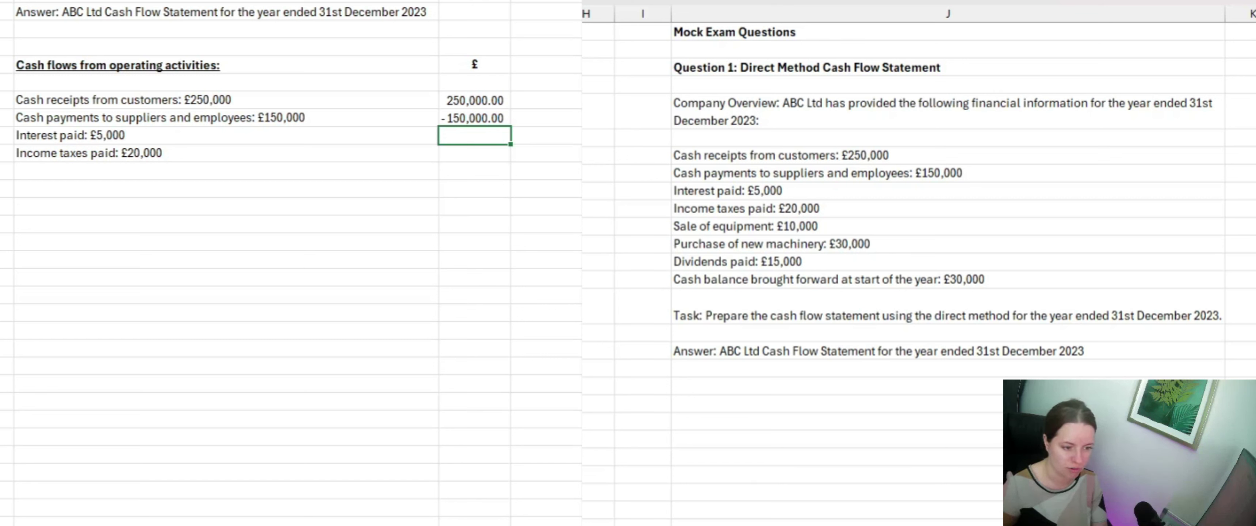
type("-5000")
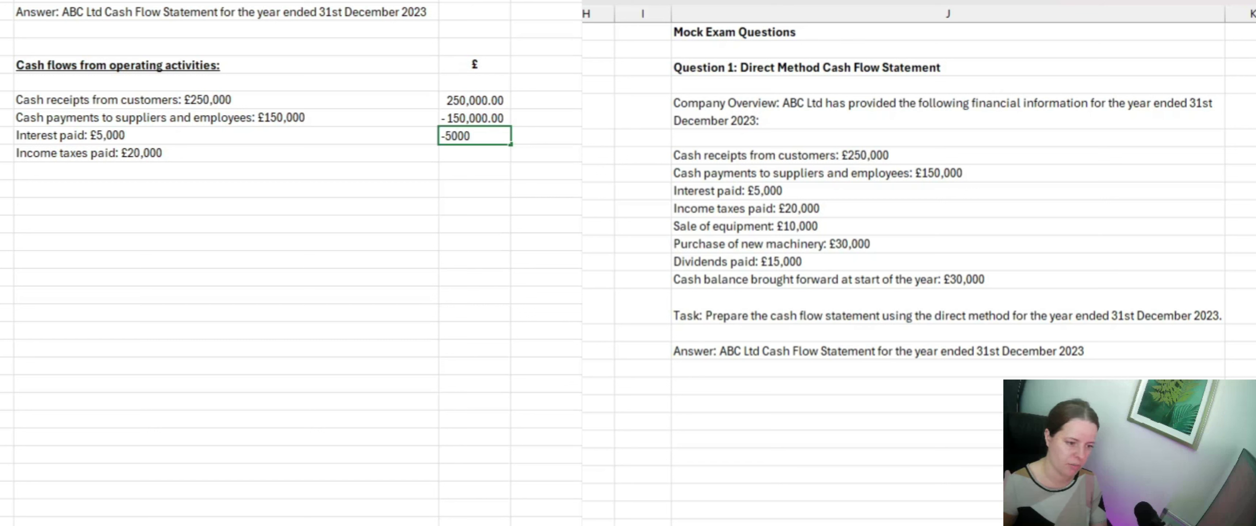
key("Return")
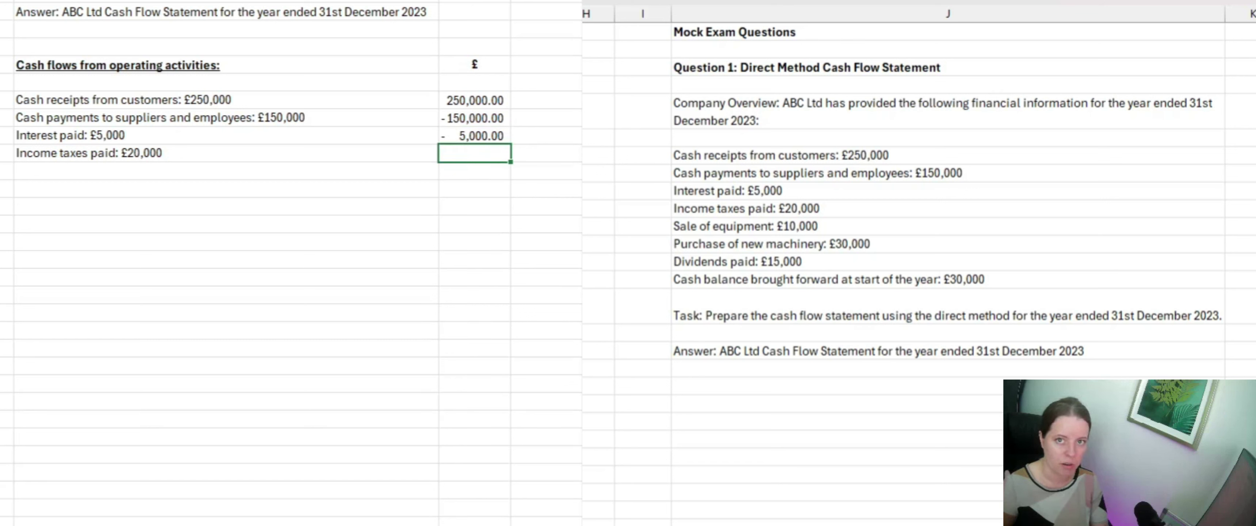
type("-20000")
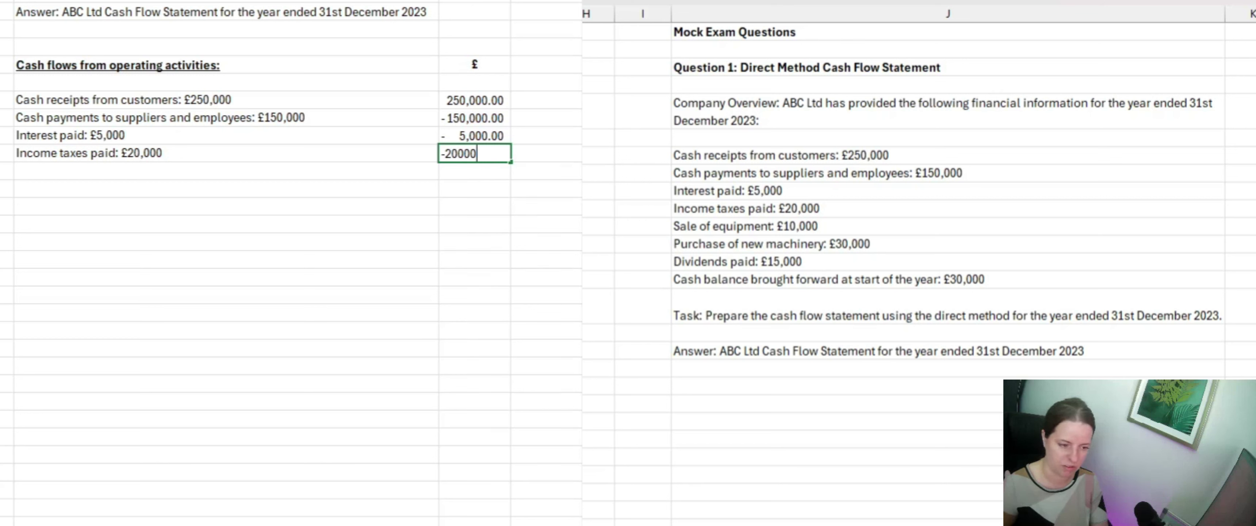
key("Return")
key("Return")
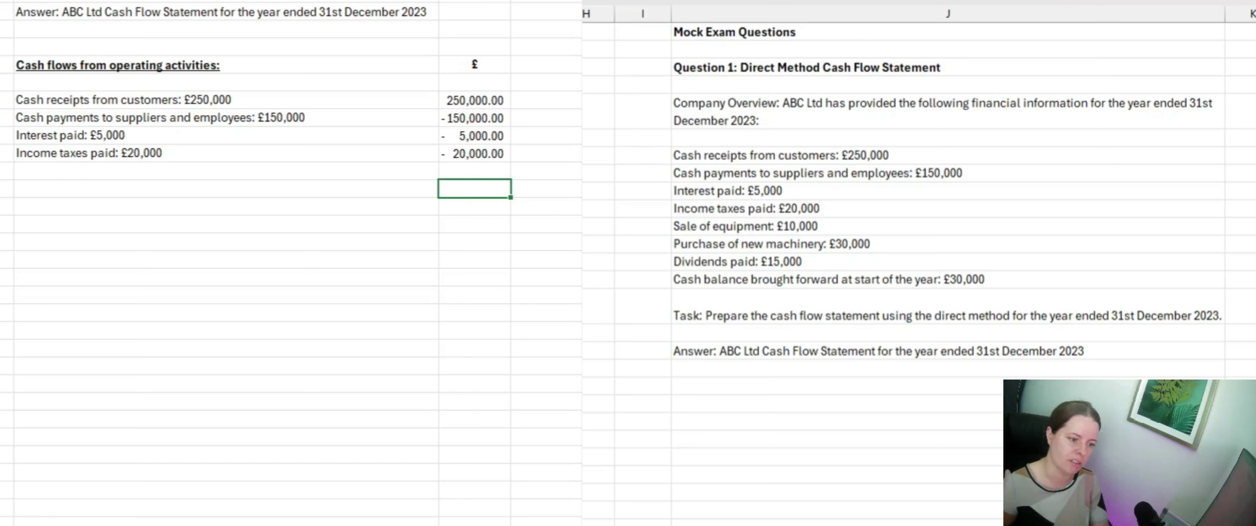
Add the underlined total line "Net cash provided by operating activities: £75,000" below the operating items, leaving one blank row
left_click_drag(474, 101, 474, 153)
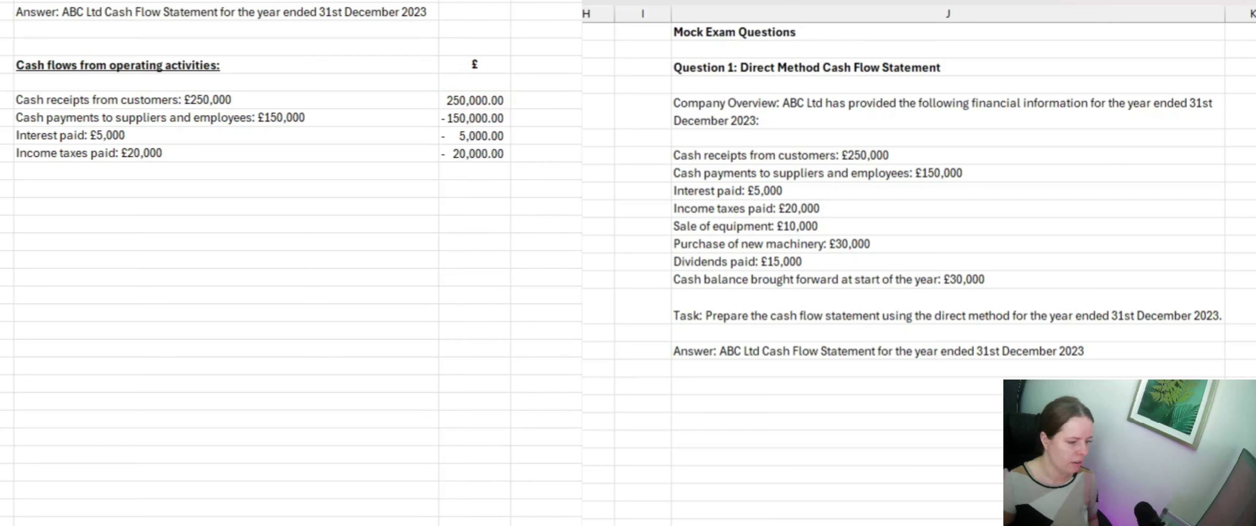
left_click(227, 188)
type("Net cash provided by operating activities: £75,000")
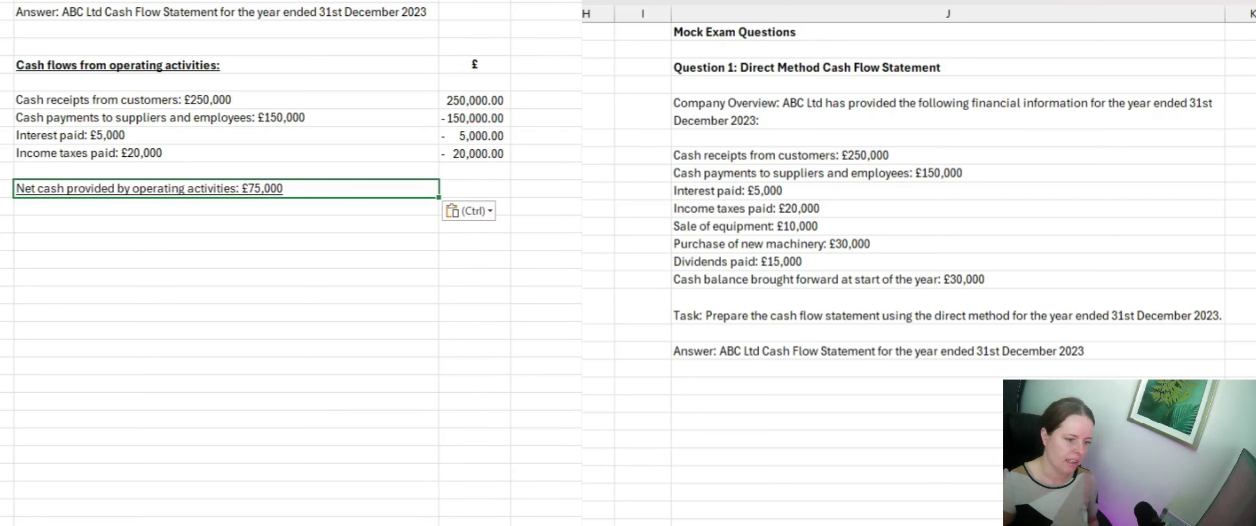
Enter 75,000 as the net cash from operating activities, checking it against the sum of the four operating amounts
left_click_drag(474, 100, 475, 172)
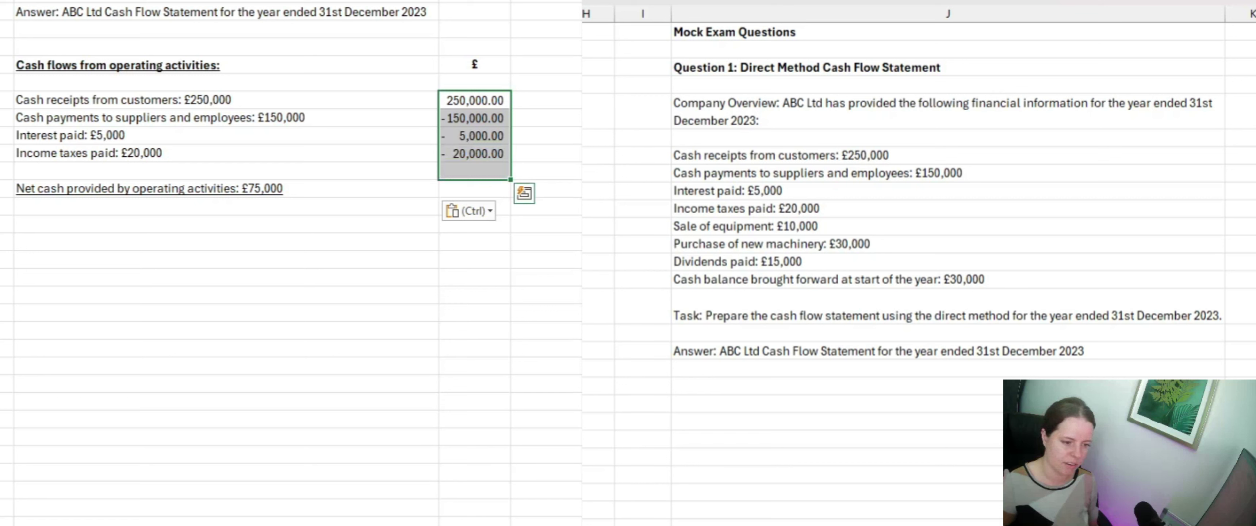
left_click(474, 188)
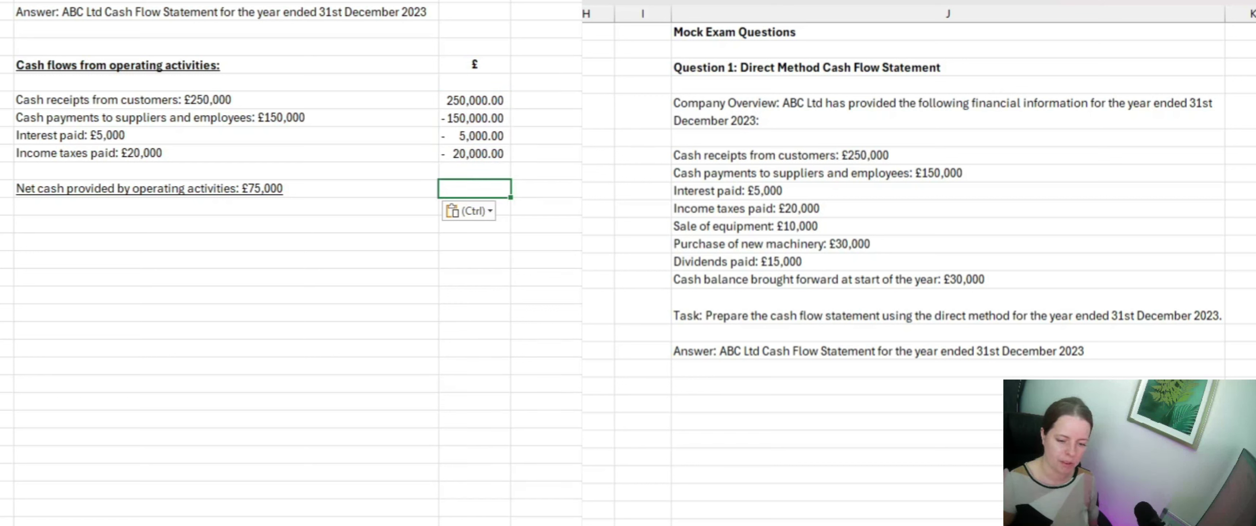
left_click_drag(474, 100, 474, 154)
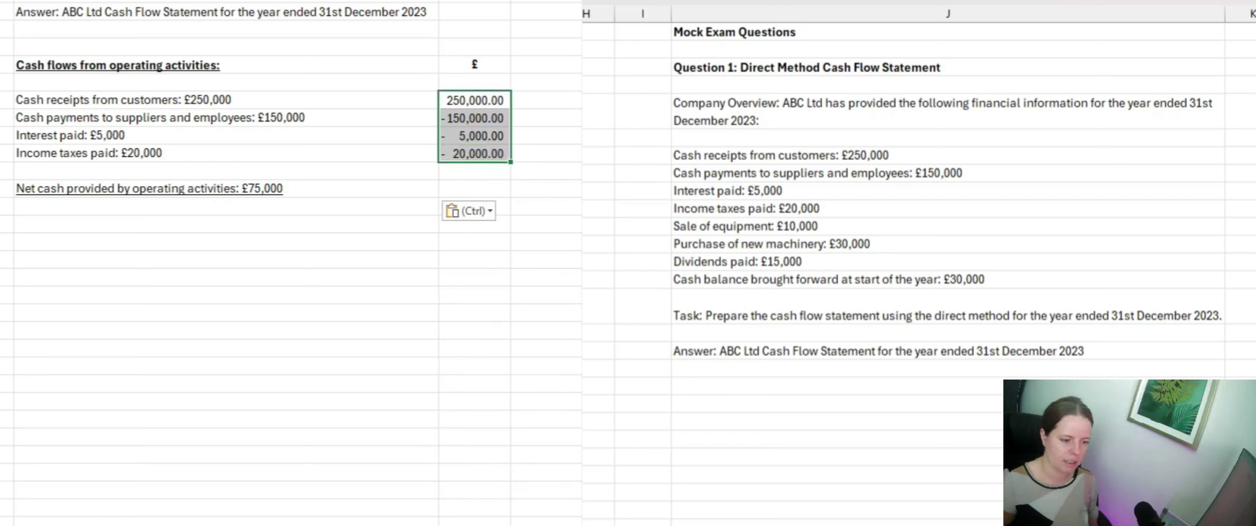
left_click(474, 189)
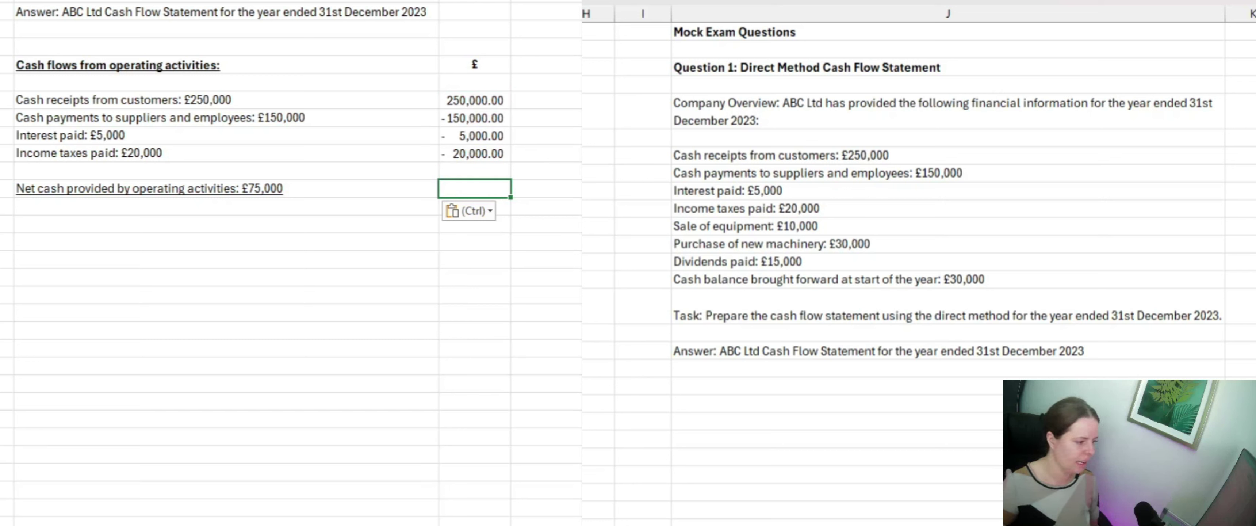
type("75000")
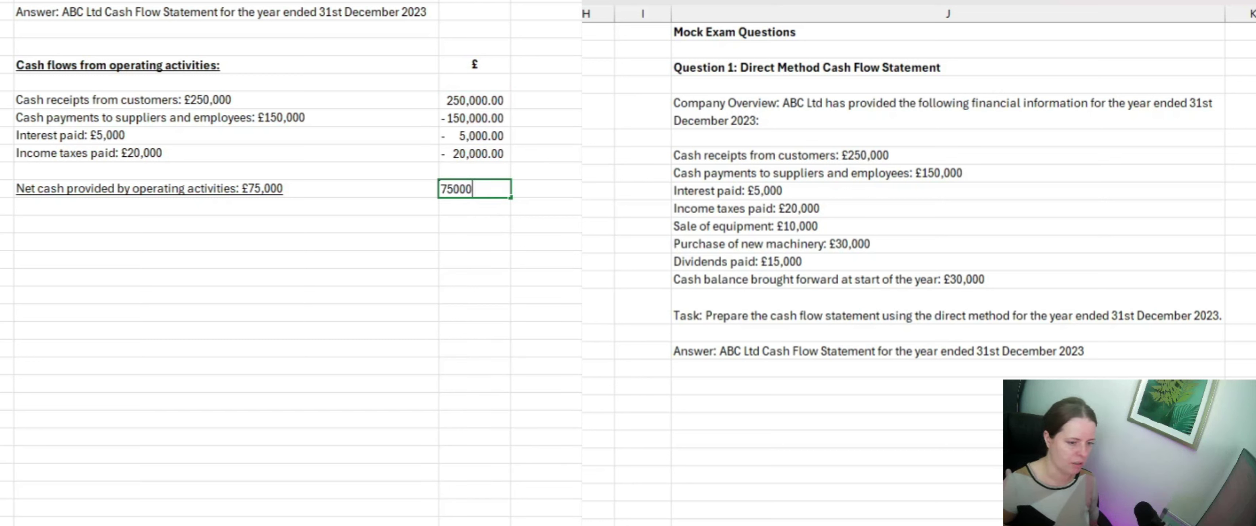
key("Return")
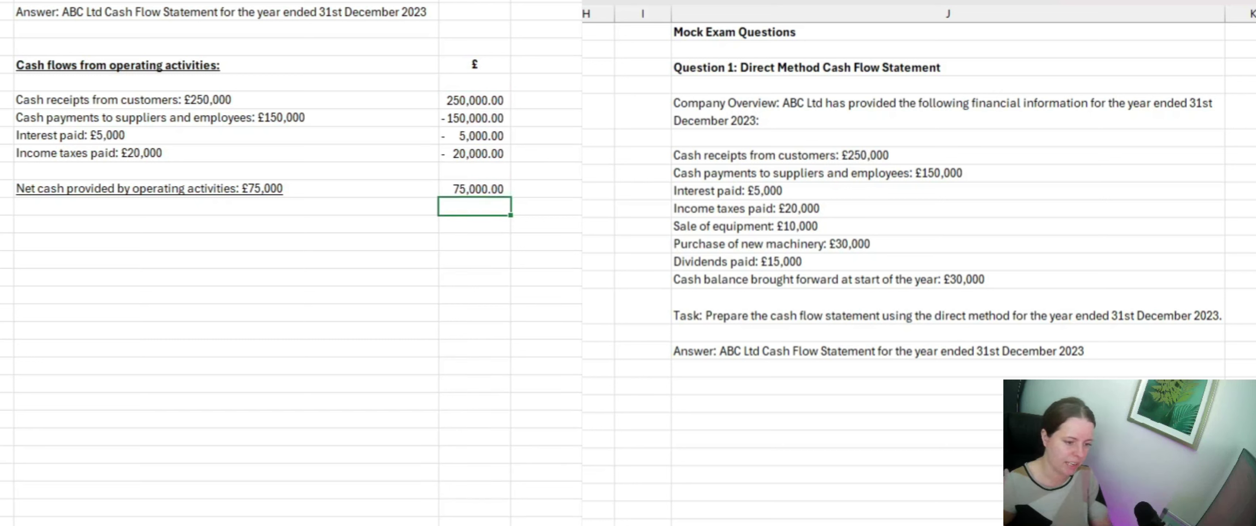
left_click_drag(475, 101, 475, 154)
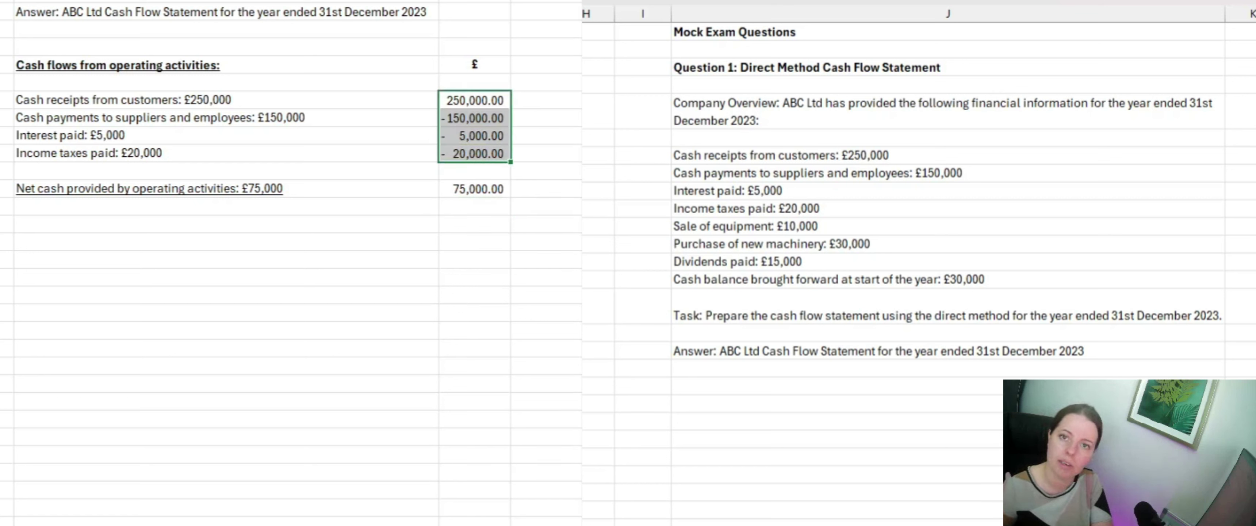
Add the bold underlined heading "Cash flows from investing activities:" below the operating total, leaving one blank row
left_click(225, 206)
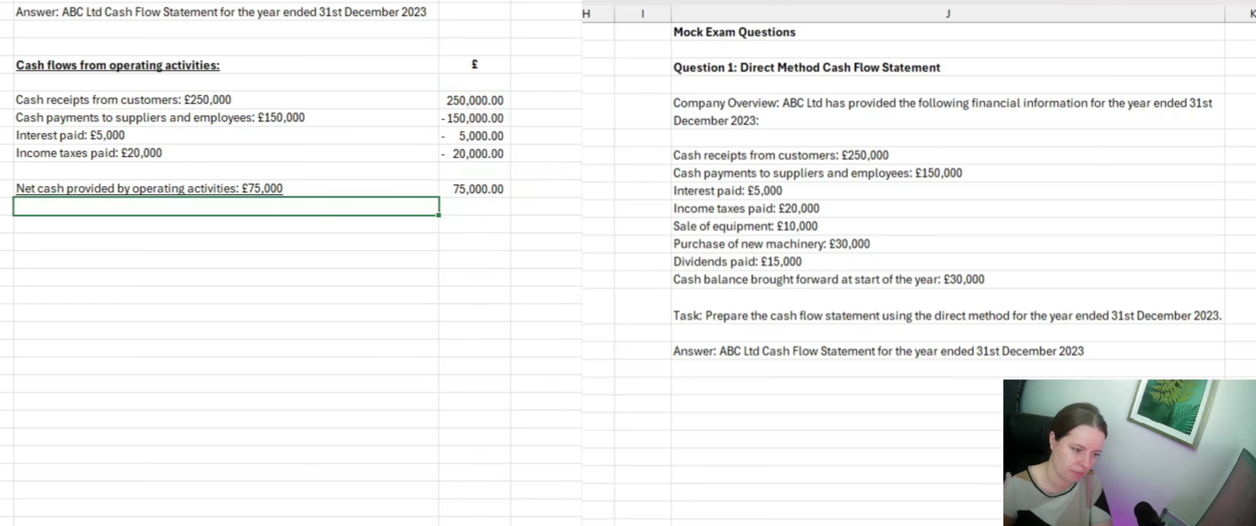
left_click(225, 223)
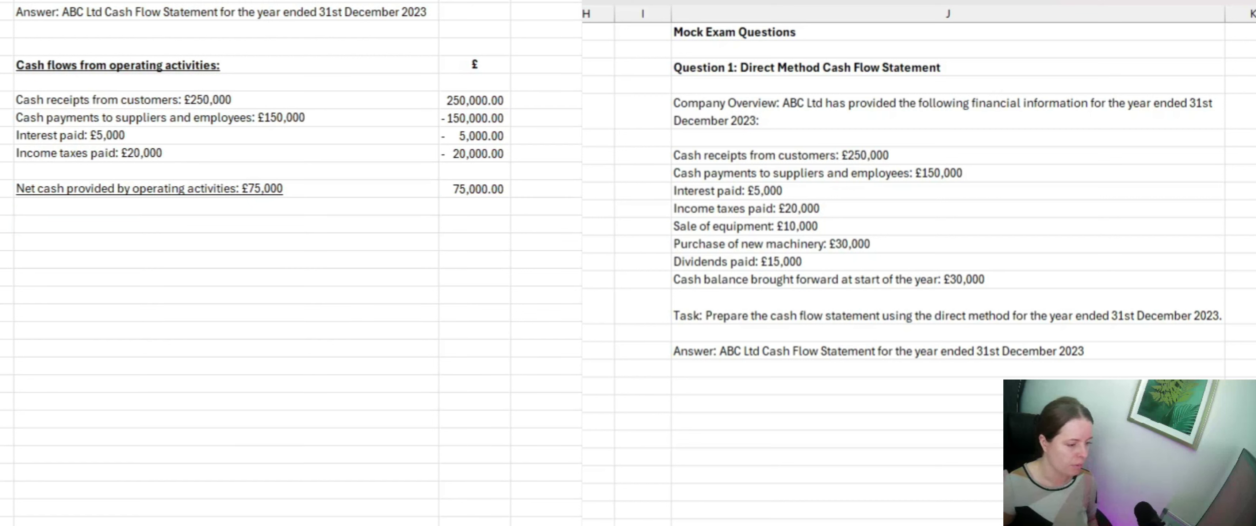
left_click(225, 224)
type("Cash flows from investing activities:")
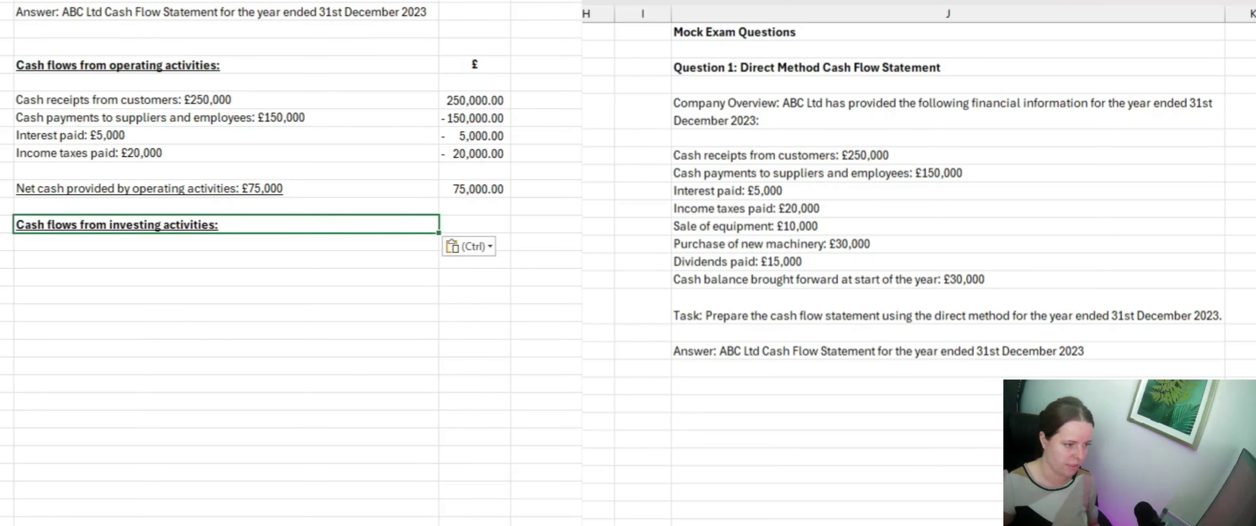
key("Escape")
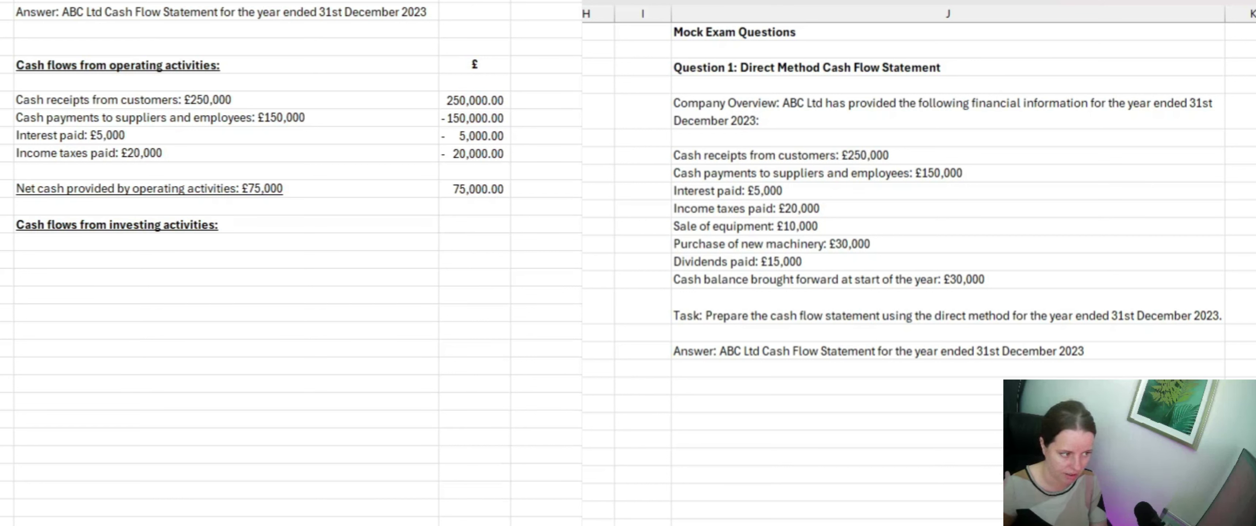
List the £10,000 equipment sale and £30,000 machinery purchase under investing activities, and enter 10,000 as the equipment sale amount
left_click(226, 258)
type("Sale of equipment: £10,000 Purchase of new machinery: £30,000")
left_click(474, 260)
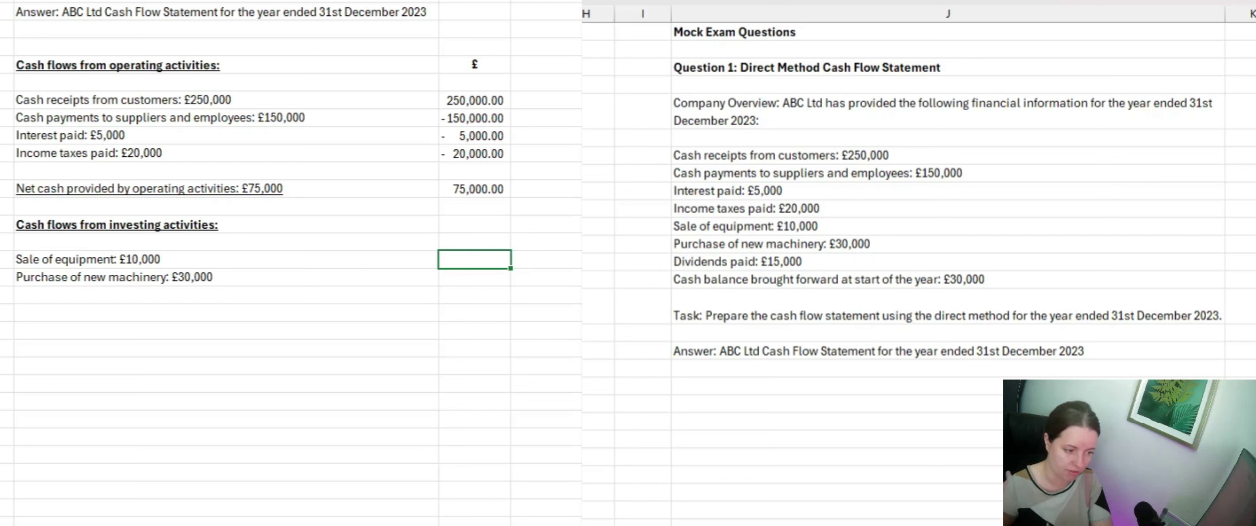
type("10000")
key("Return")
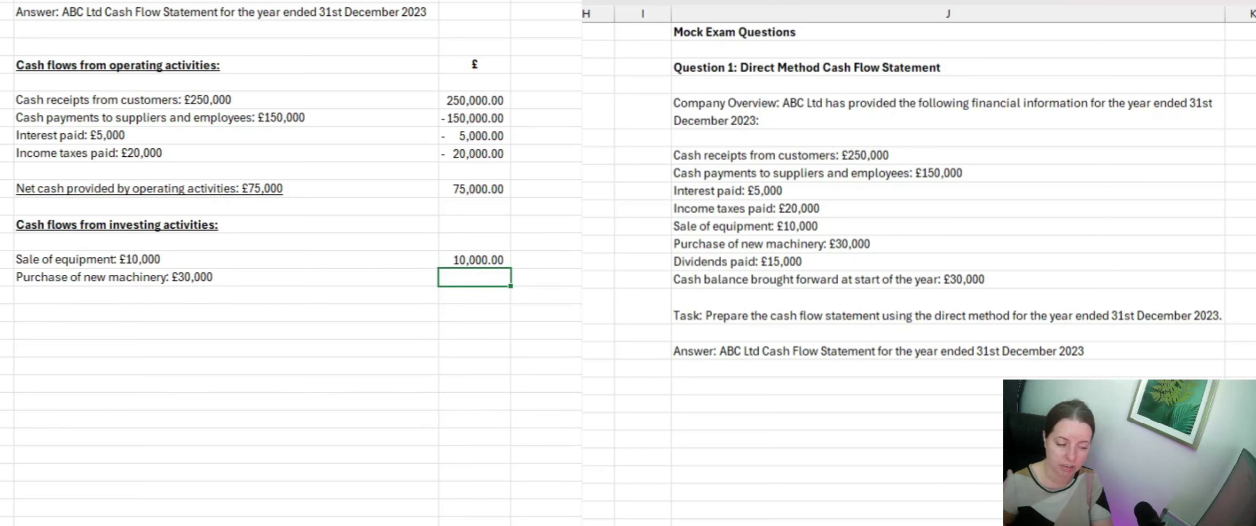
Enter -30,000 for the machinery purchase and add the underlined total "Net cash used in investing activities: (£20,000)" with the amount -20,000
type("-30000")
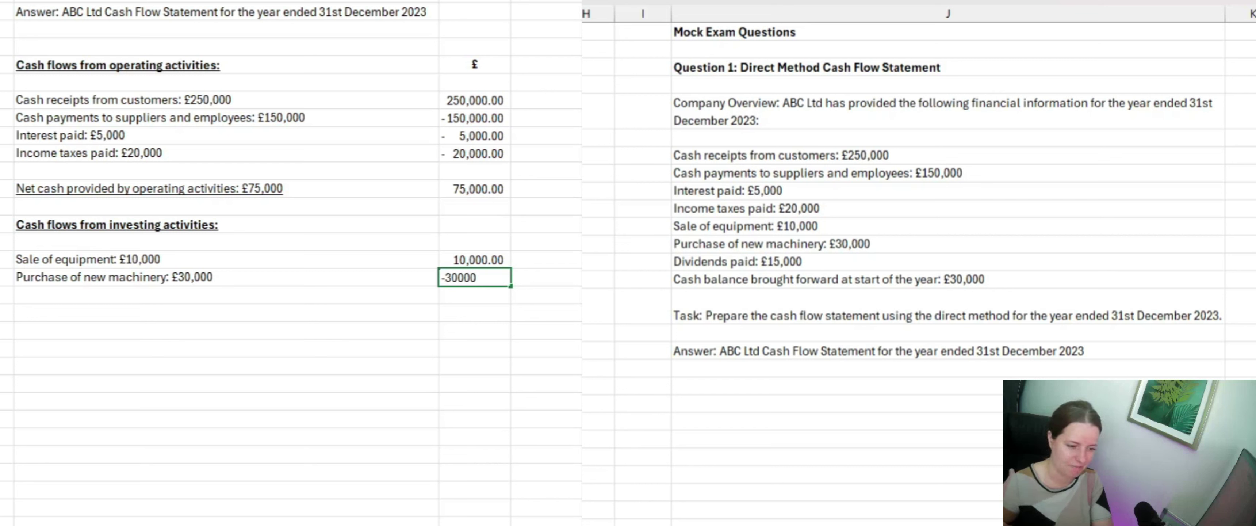
key("Return")
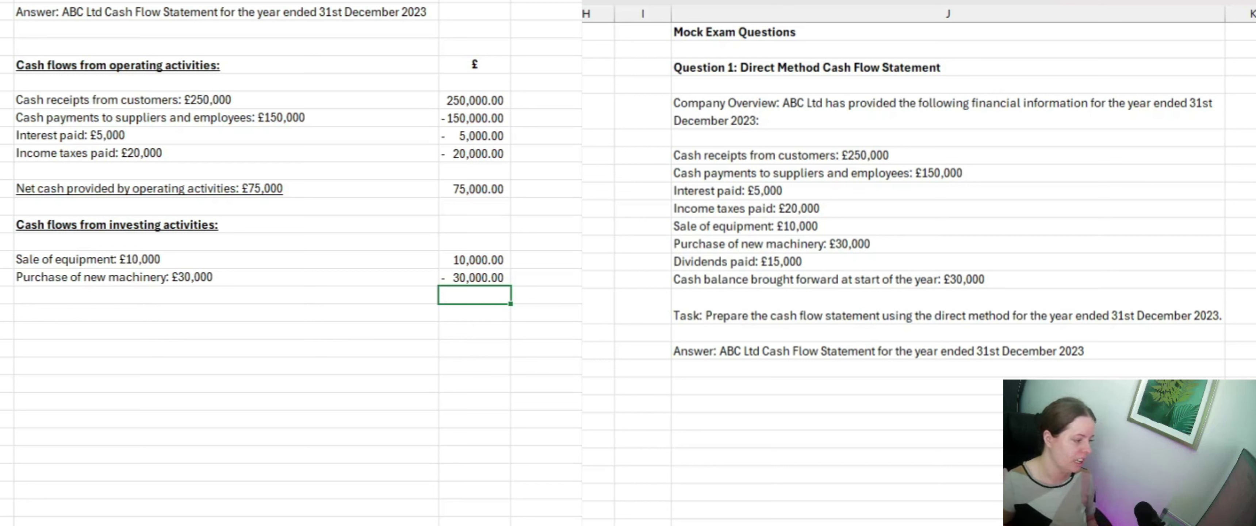
key("alt+Tab")
left_click(226, 312)
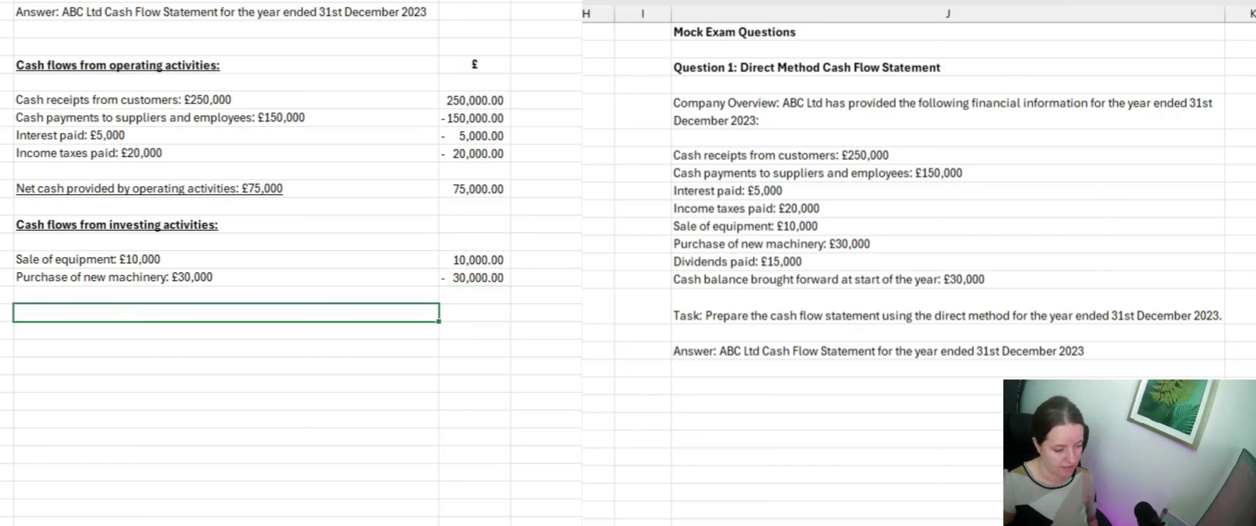
type("Net cash used in investing activities: (£20,000)")
left_click(475, 312)
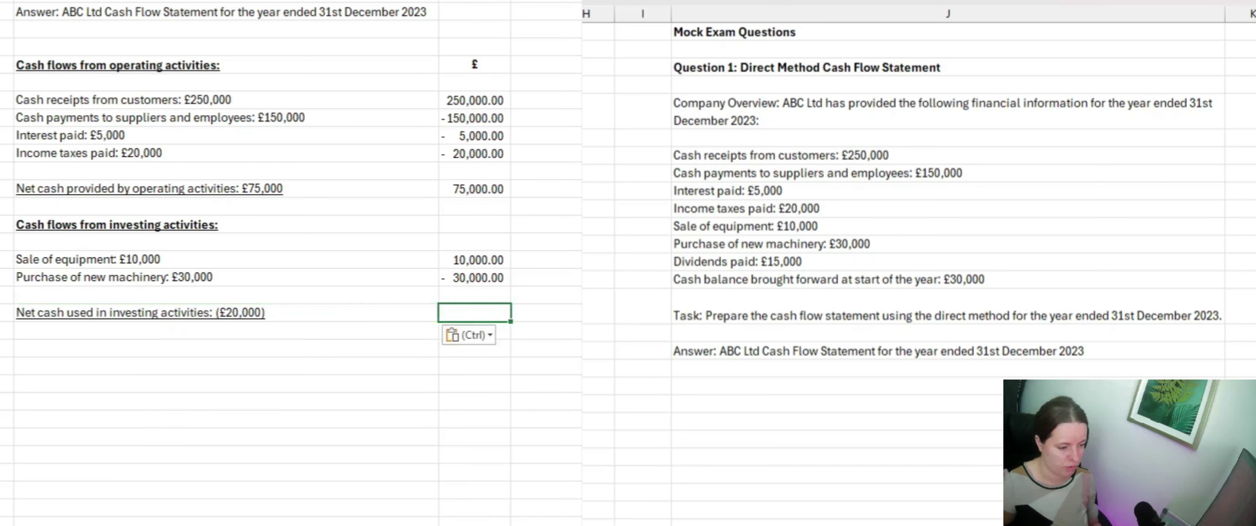
key("Escape")
type("-20000")
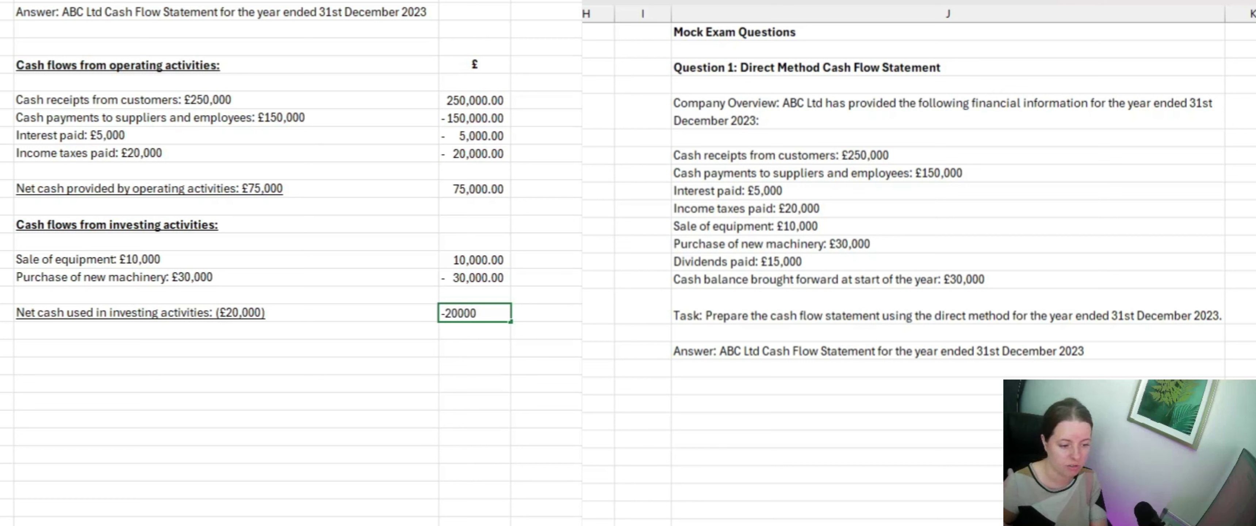
key("Return")
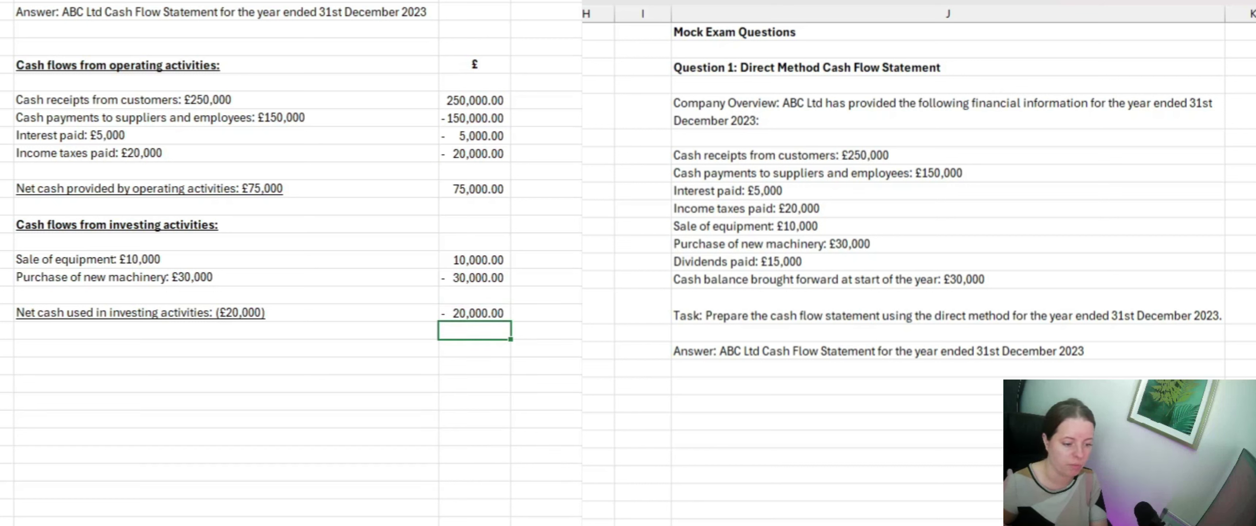
left_click(474, 278)
left_click(475, 260)
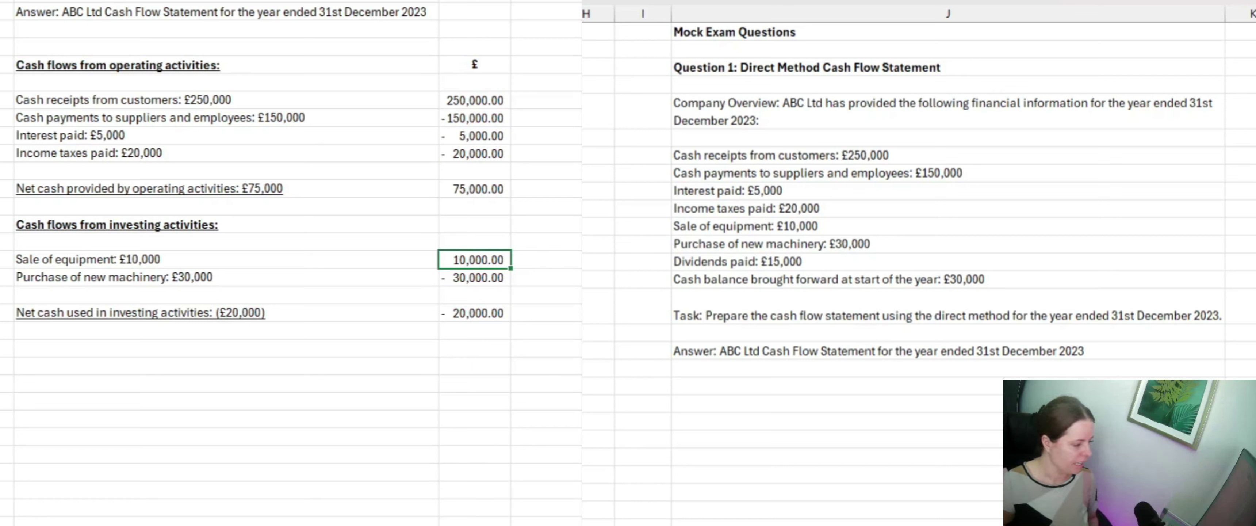
Add the bold underlined heading "Cash flows from financing activities:" below the investing total, leaving one blank row
left_click(226, 348)
type("Cash flows from financing activities:")
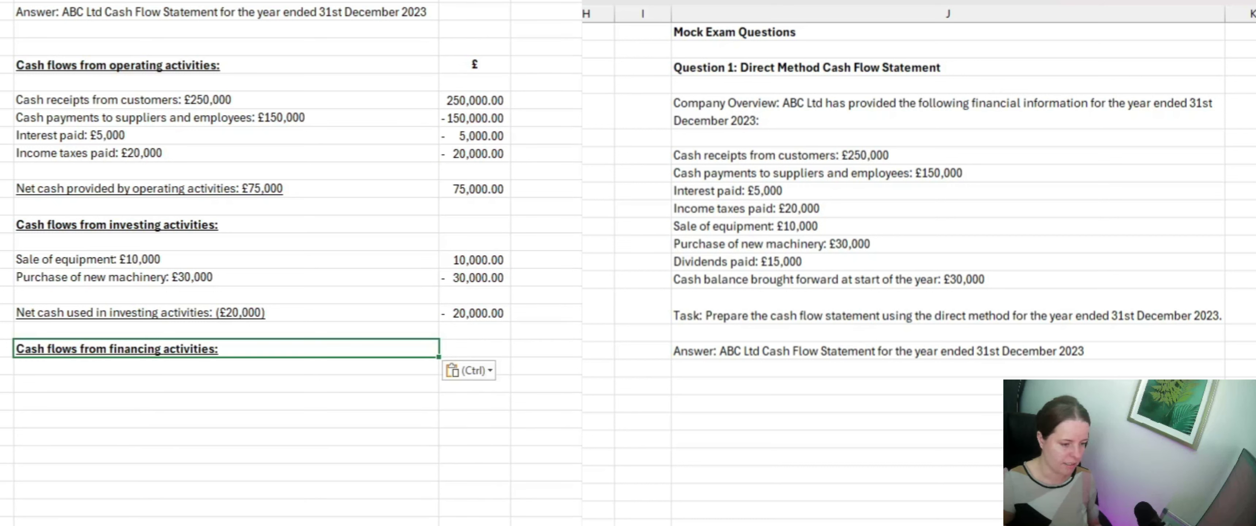
key("Escape")
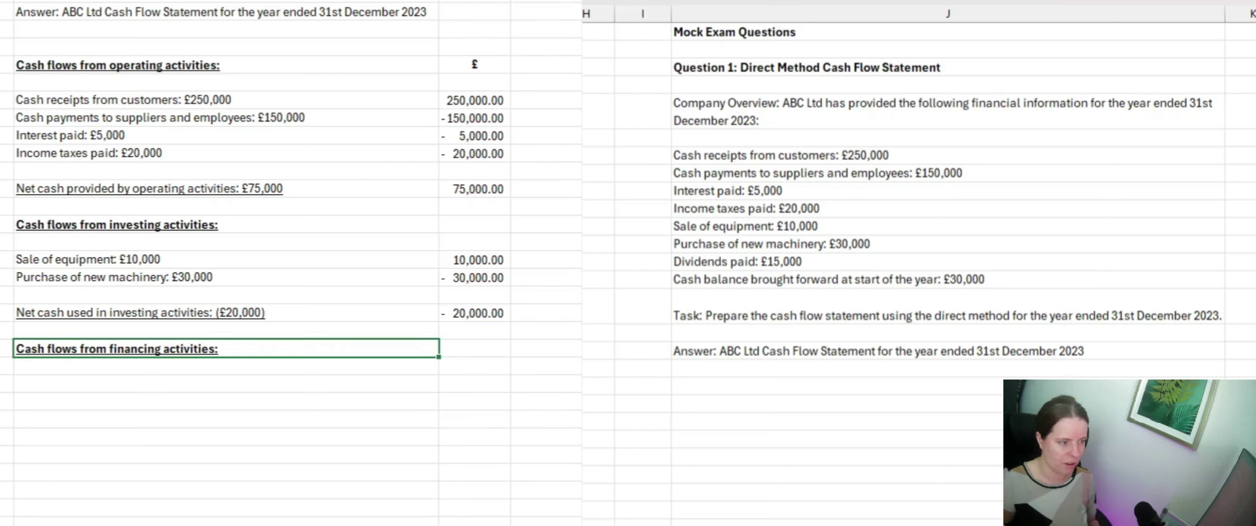
List "Dividends paid: £15,000" under financing activities after a blank row, with the amount -15,000
key("alt+Tab")
left_click(226, 383)
type("Dividends paid: £15,000")
left_click(474, 384)
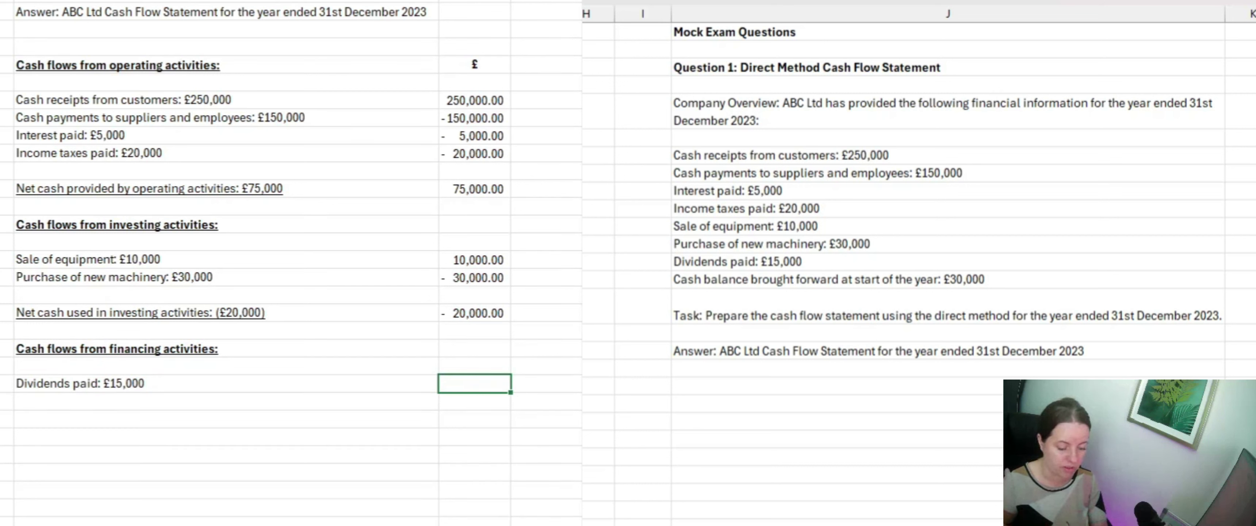
type("-15000")
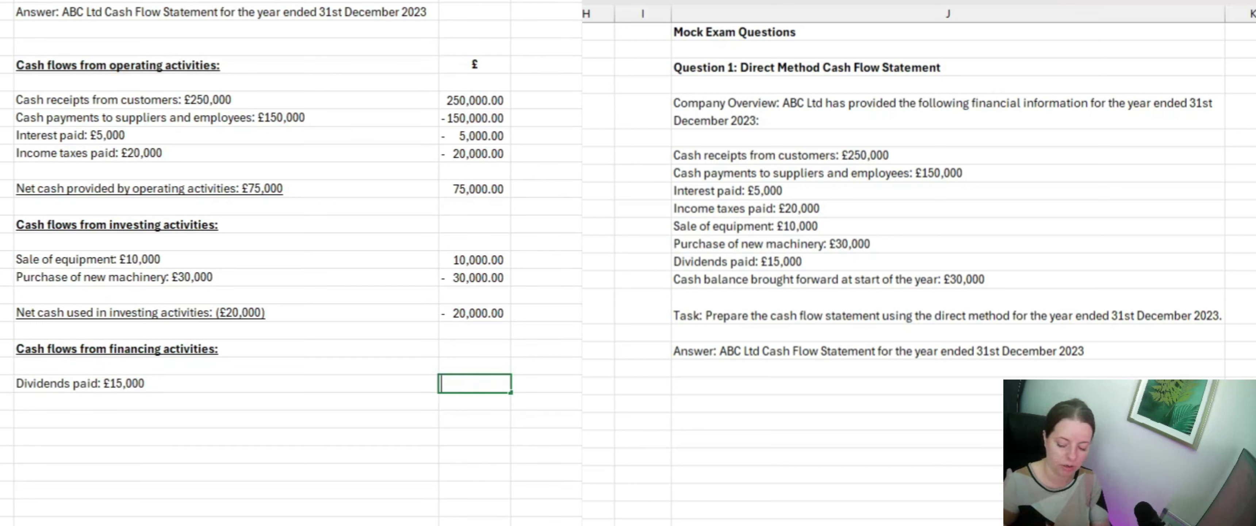
key("Return")
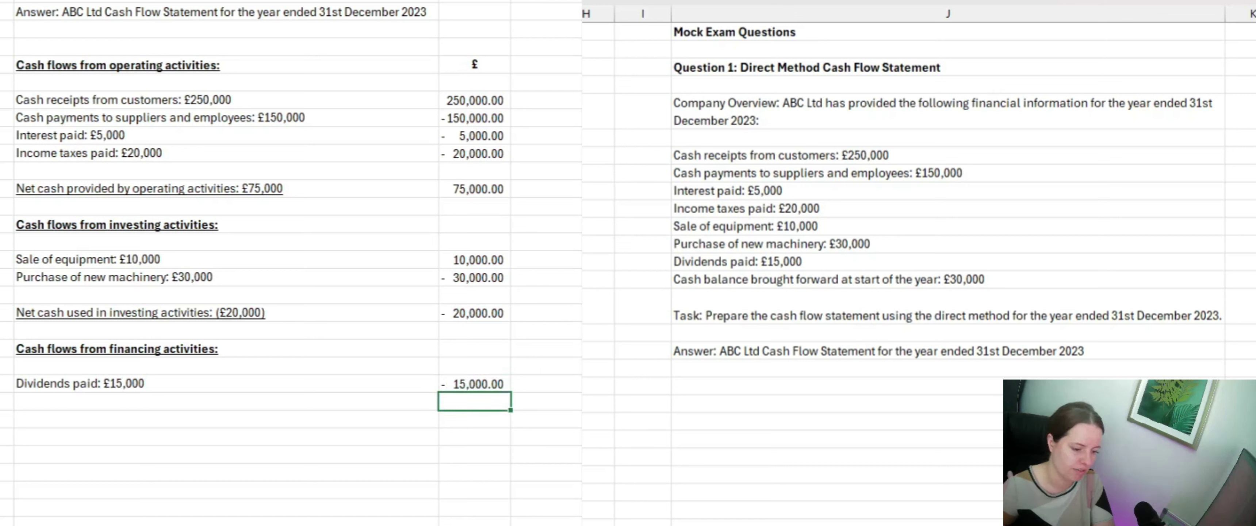
Add the total line "Net cash used in financing activities: (£15,000)" after a blank row, with the amount -15,000
left_click(226, 401)
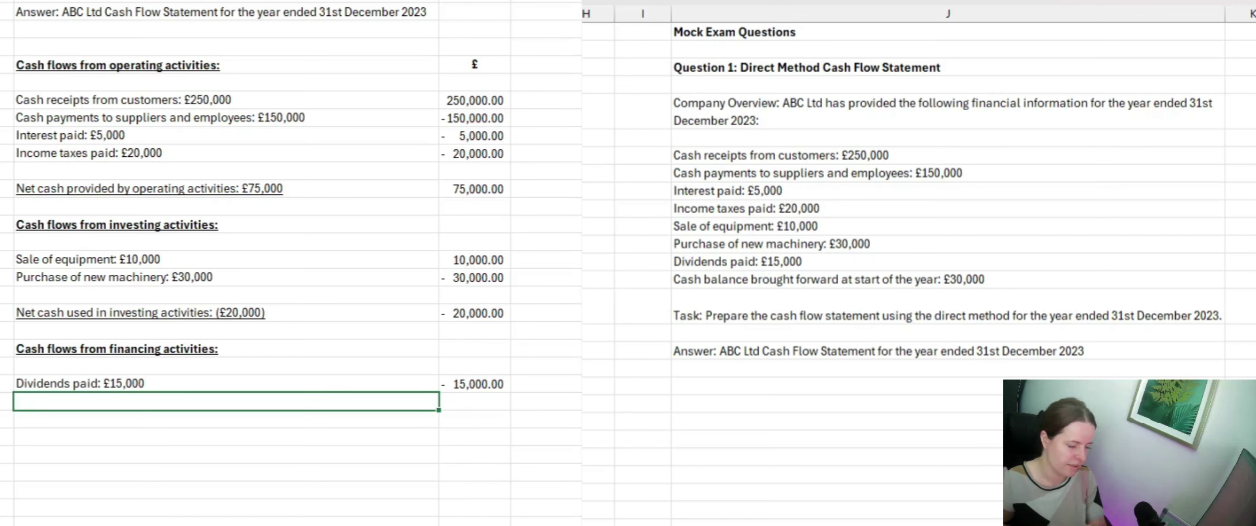
key("alt+Tab")
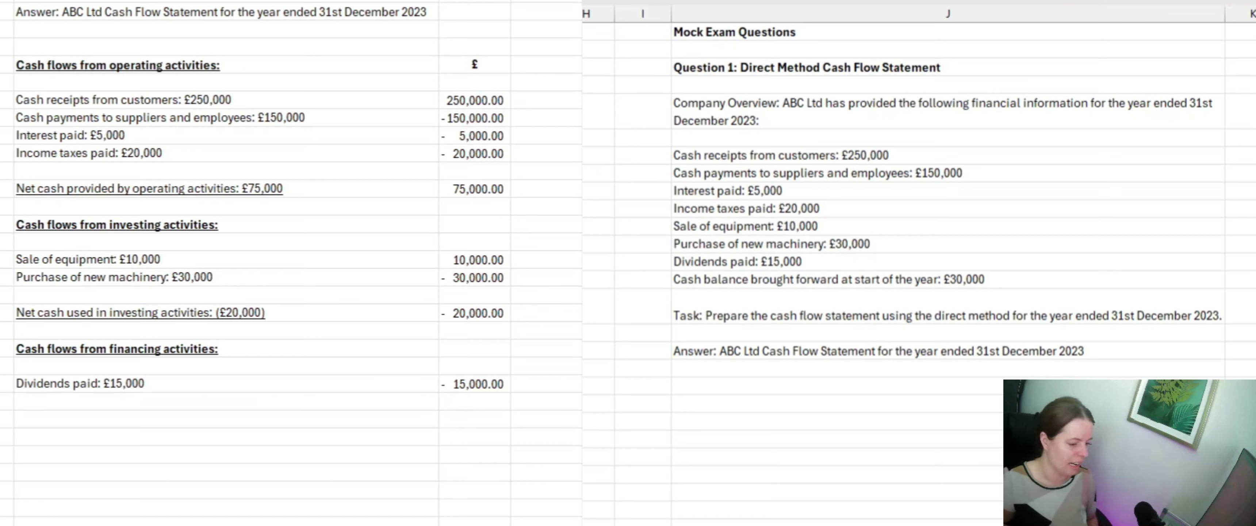
right_click(141, 419)
left_click(195, 1)
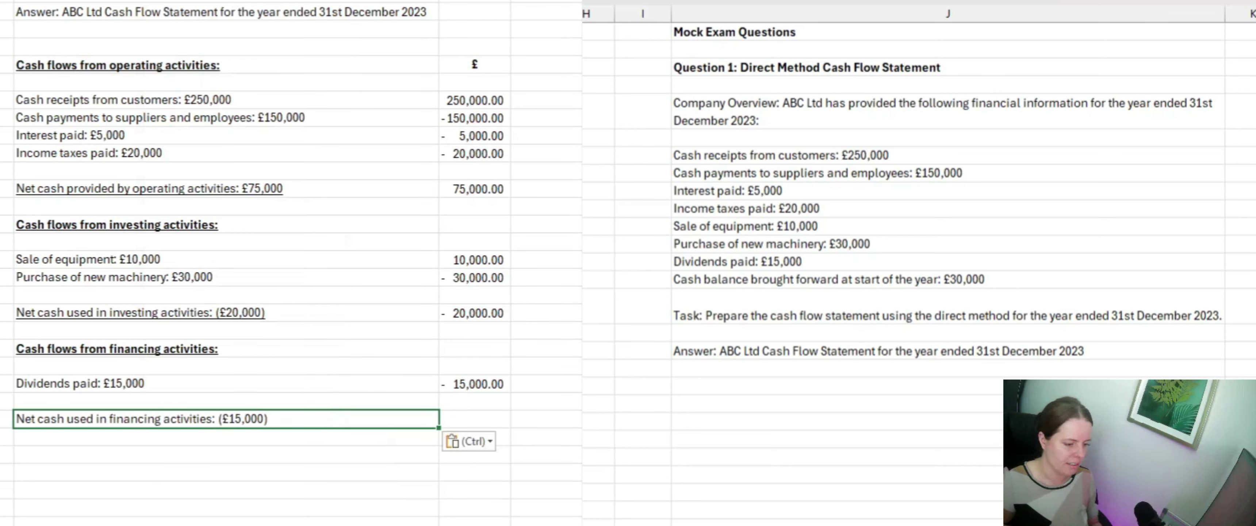
key("Escape")
left_click(474, 419)
type("-15000")
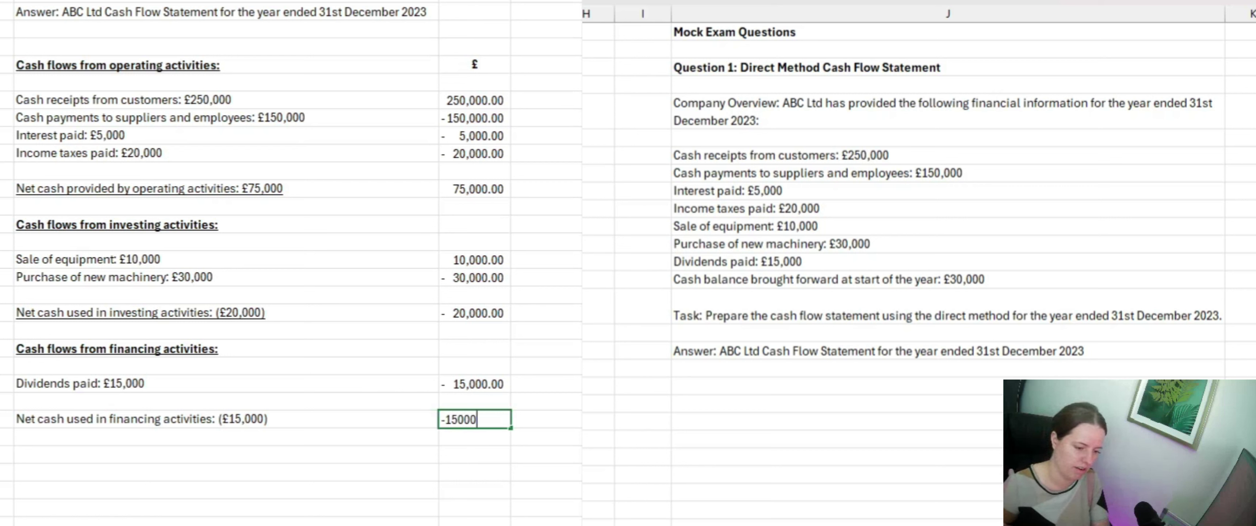
key("Return")
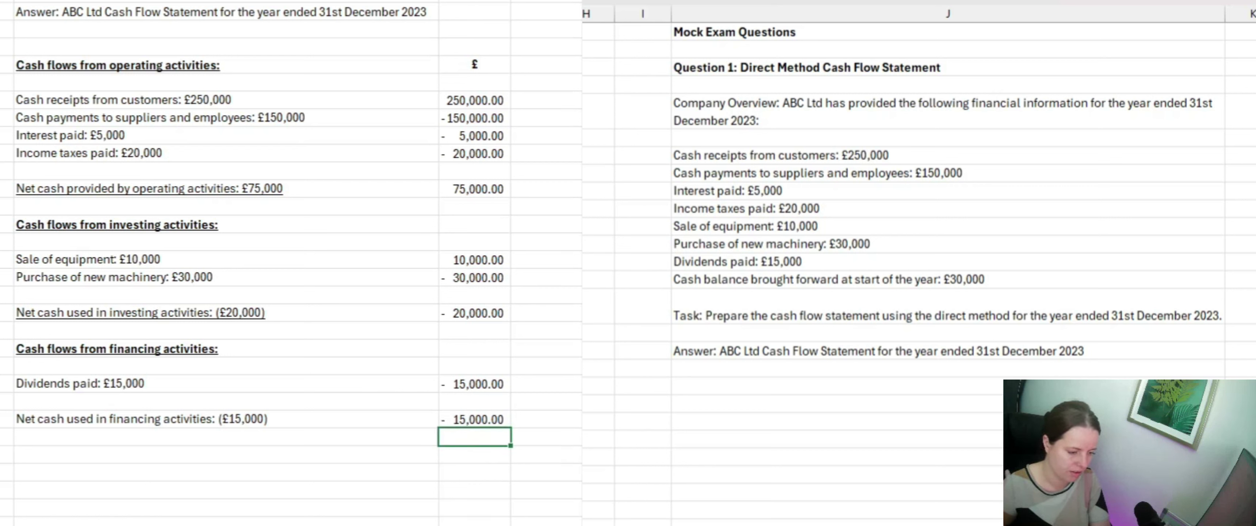
Add the line "Net increase in cash and cash equivalents: £40,000" below the financing total, leaving one blank row
left_click(226, 454)
right_click(212, 456)
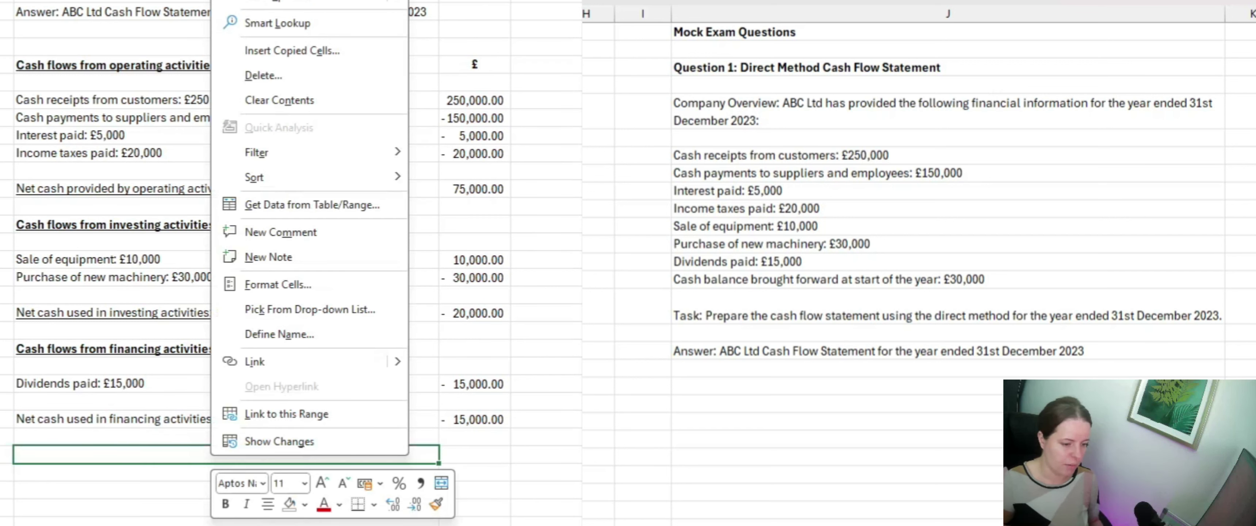
left_click(253, 1)
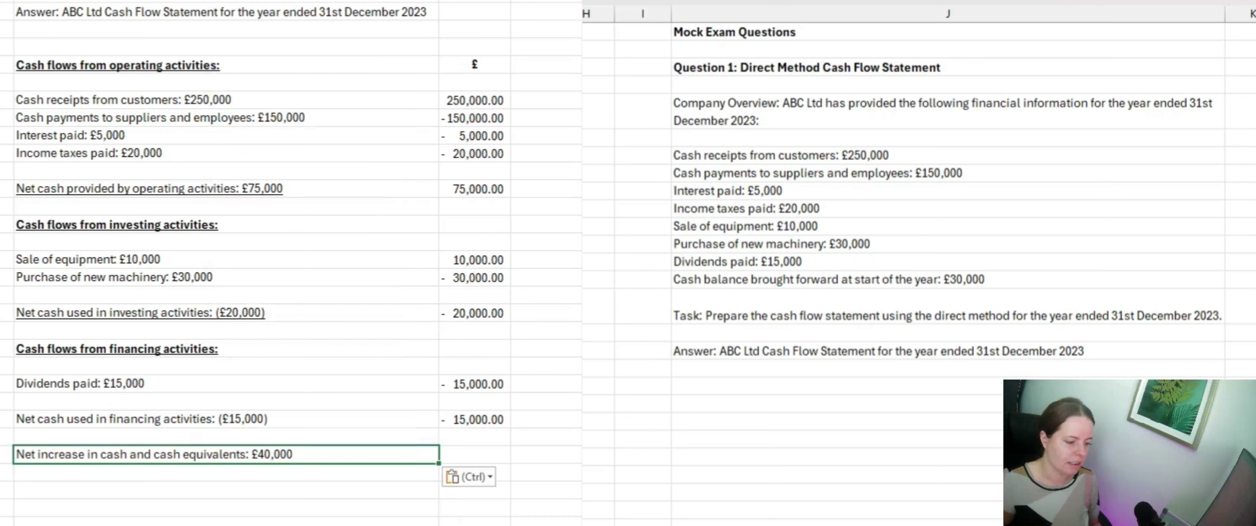
key("Escape")
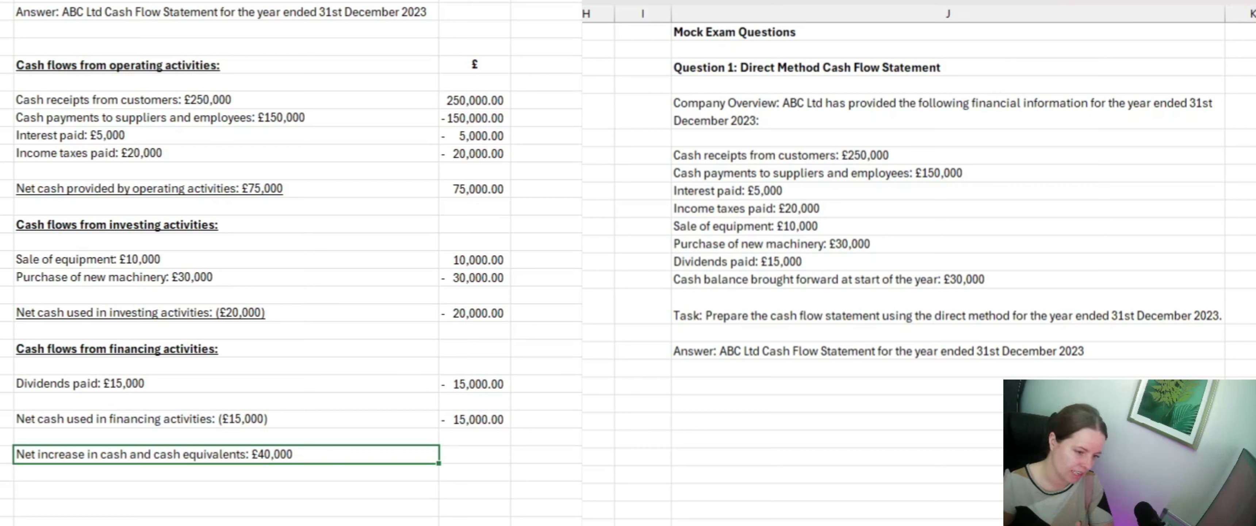
Underline the net cash amounts for the operating, investing and financing activities
left_click(474, 189)
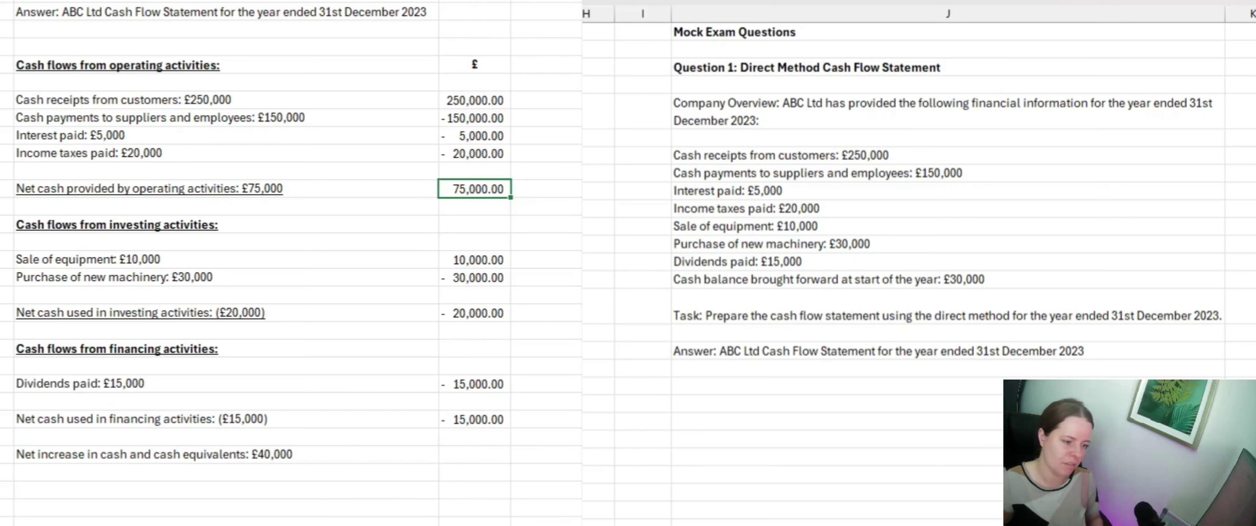
left_click(474, 313, "ctrl")
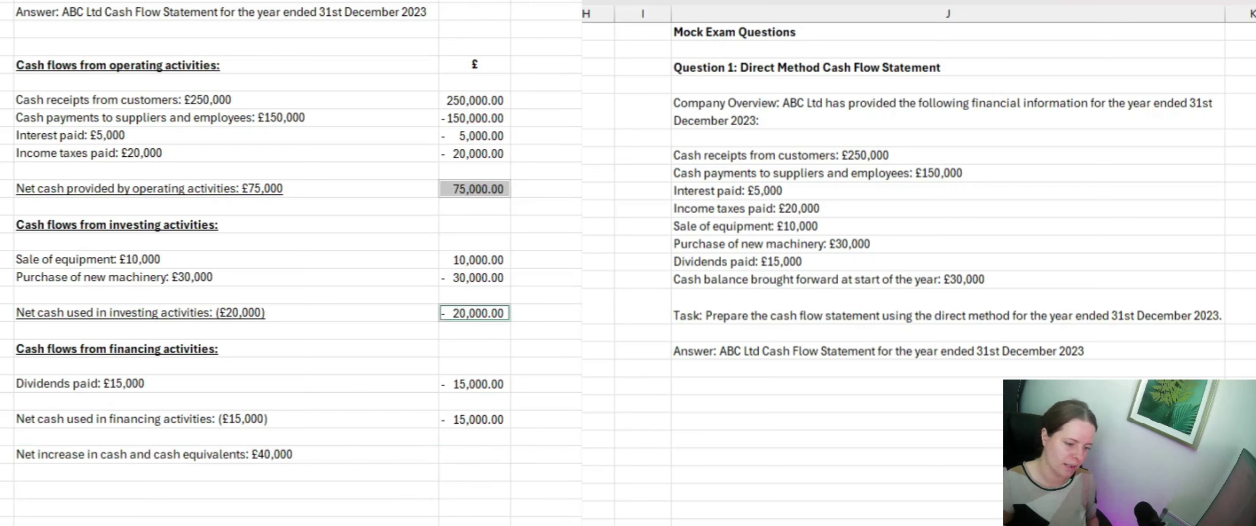
left_click(474, 419, "ctrl")
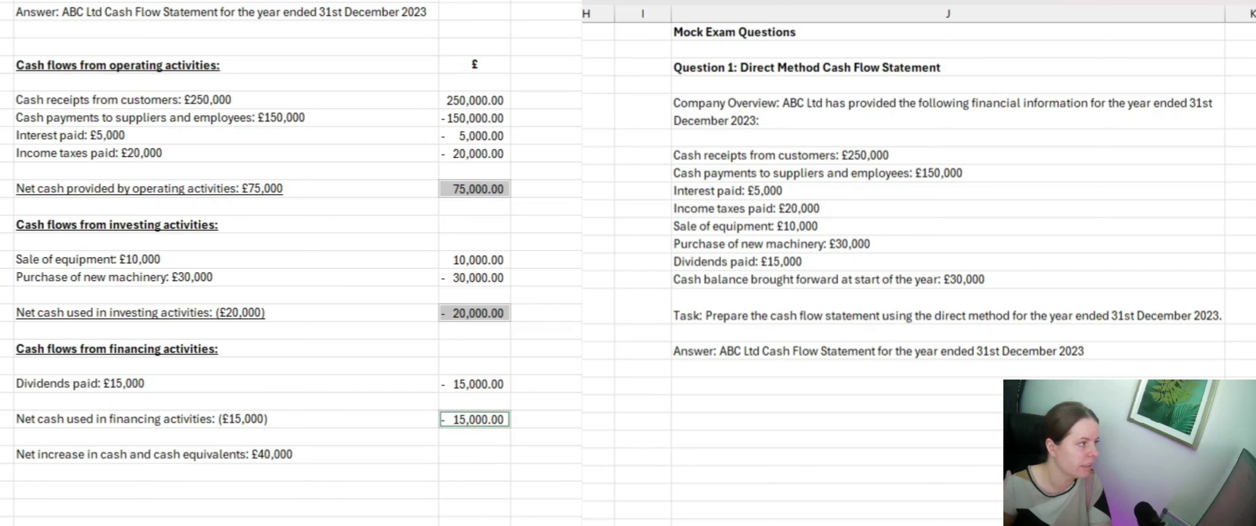
key("ctrl+u")
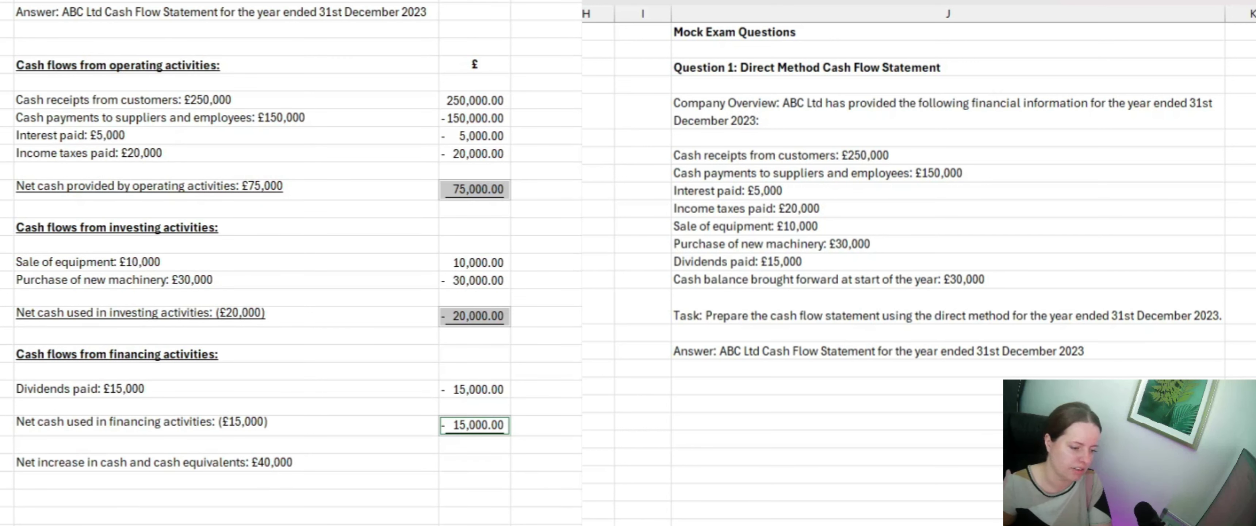
Enter 40,000 as the amount for the net increase in cash and cash equivalents
left_click(475, 462)
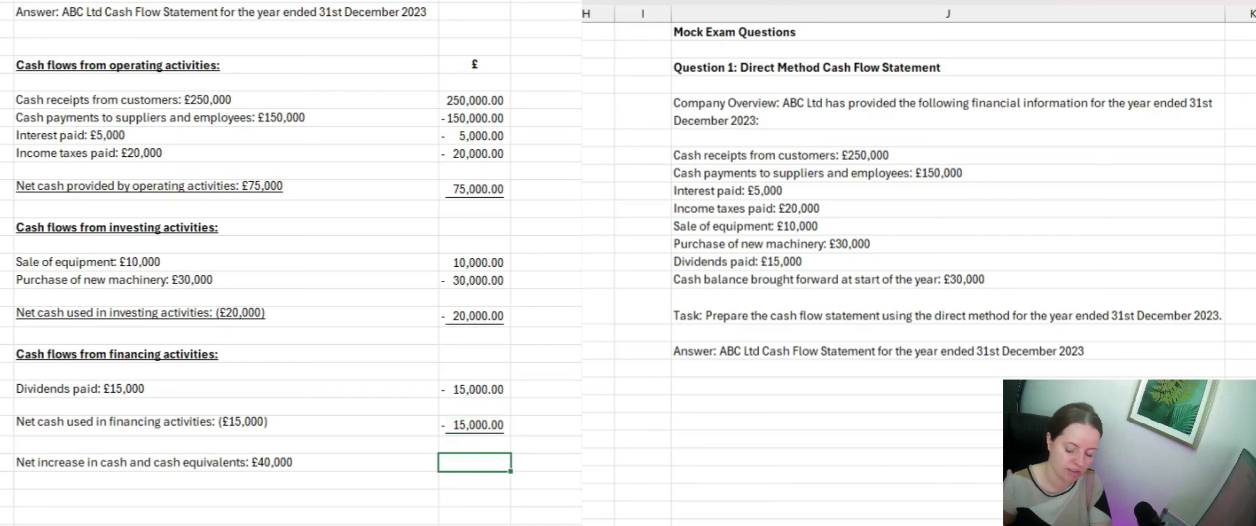
type("40000")
key("Return")
key("Up")
key("Down")
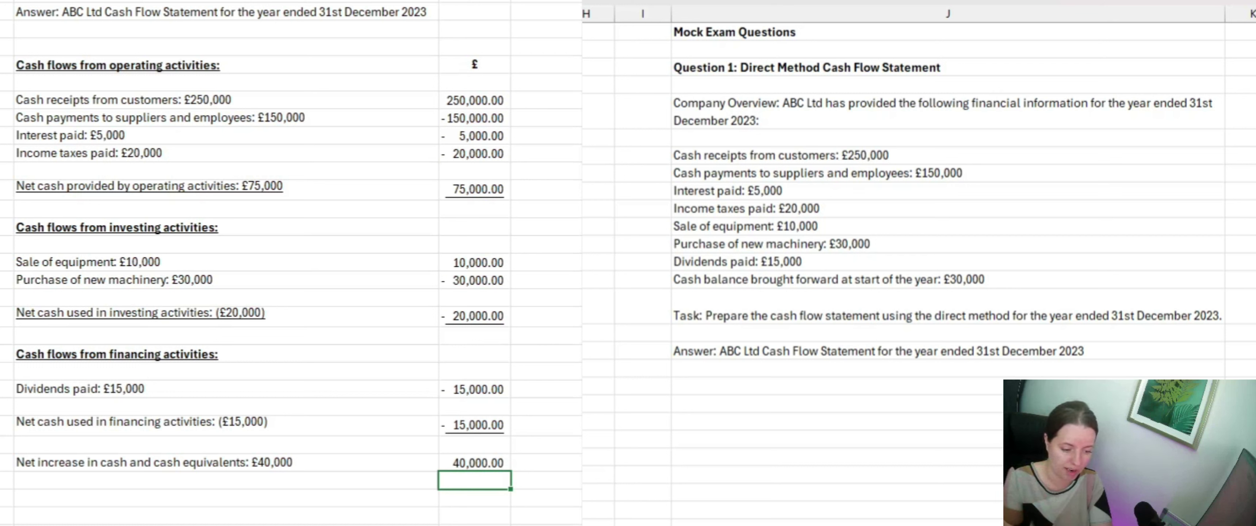
Add the line "Cash balance brought forward at start of the year: £30,000" after a blank row, with the amount 30,000
key("Down")
key("Left")
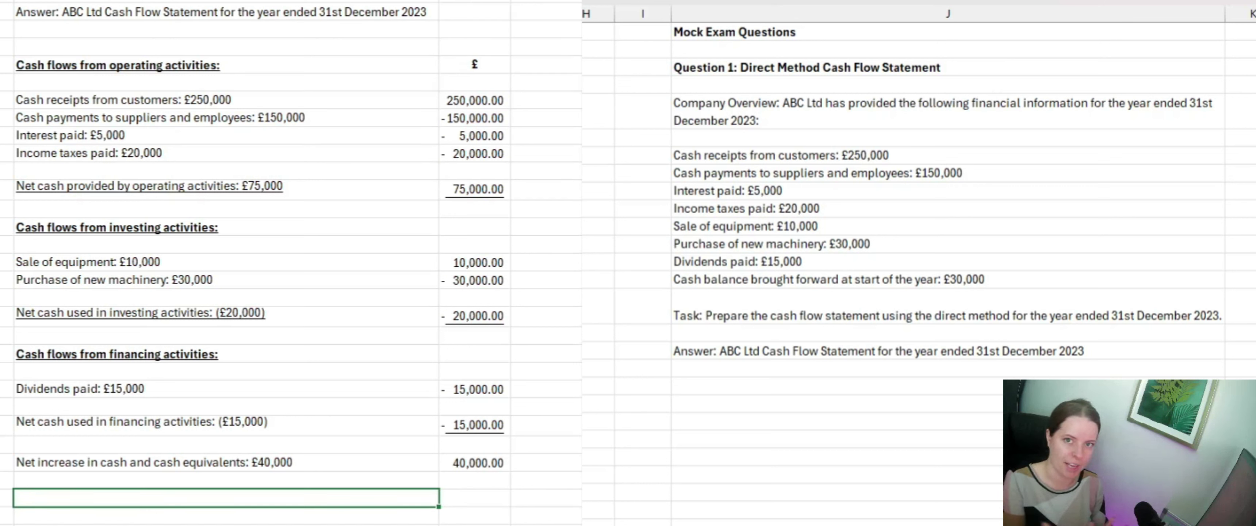
scroll(292, 263, "down", 1)
scroll(292, 263, "up", 1)
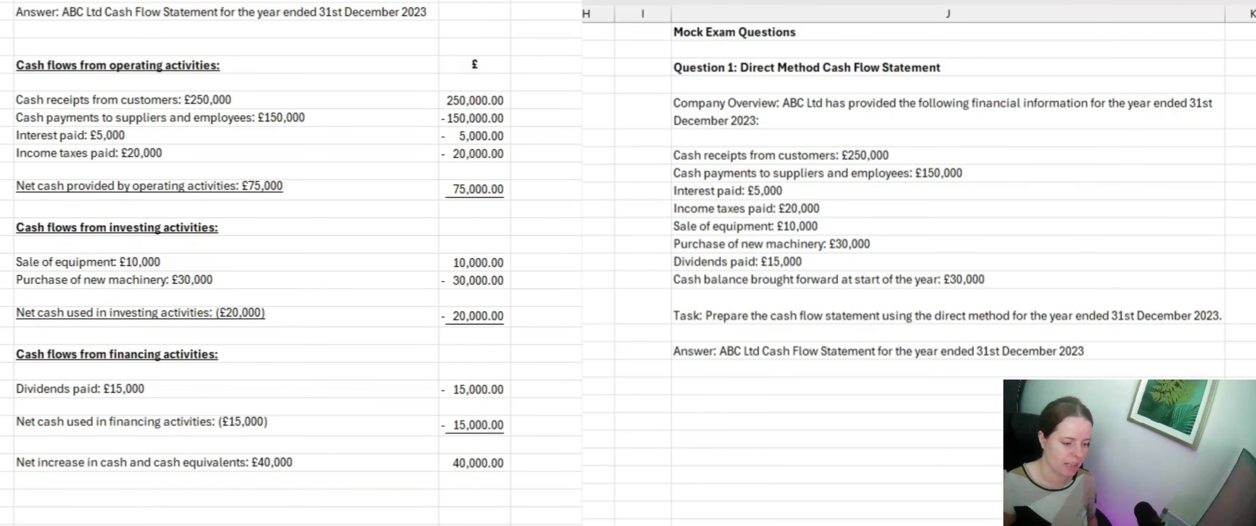
type("Cash balance brought forward at start of the year: £30,000")
left_click(474, 497)
type("30000")
key("Return")
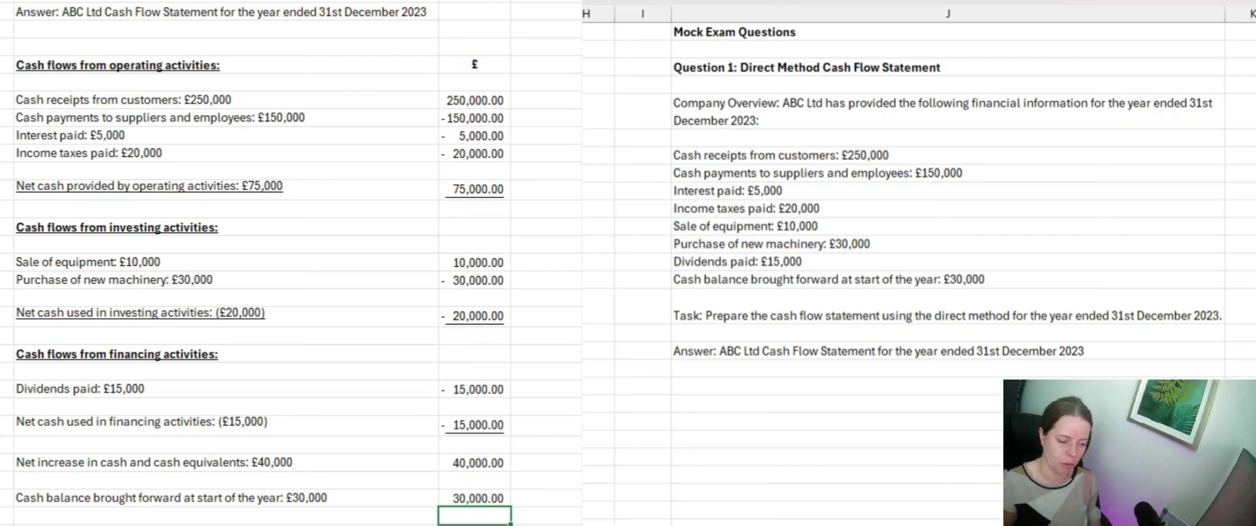
Copy the brought-forward label to the row below and reword it as "Cash balance carried forward at start of the year: £70,000"
left_click(226, 497)
key("ctrl+c")
key("Down")
key("ctrl+v")
key("Escape")
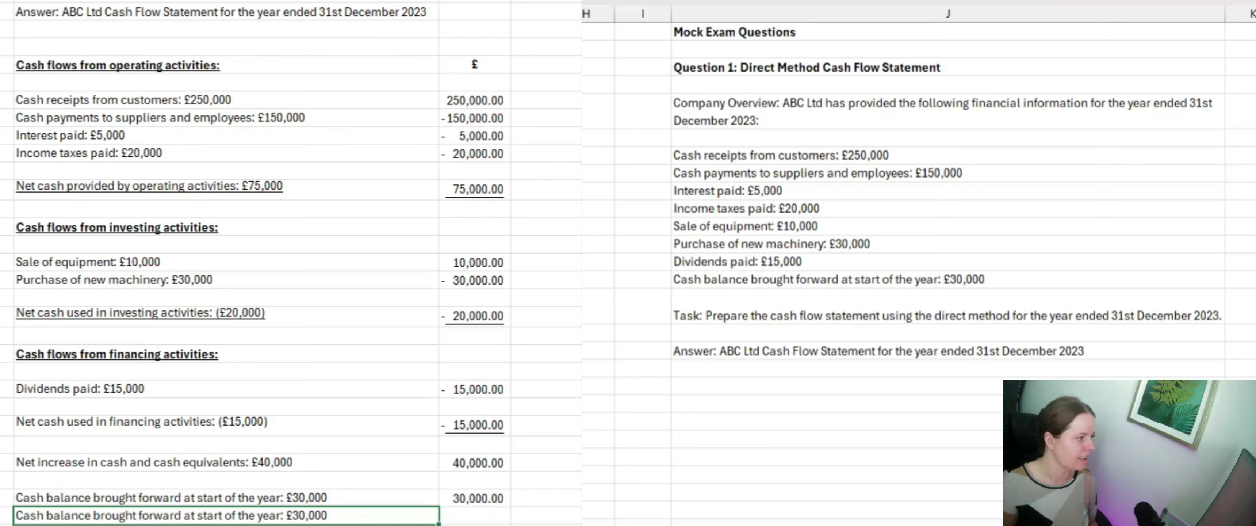
type("carried")
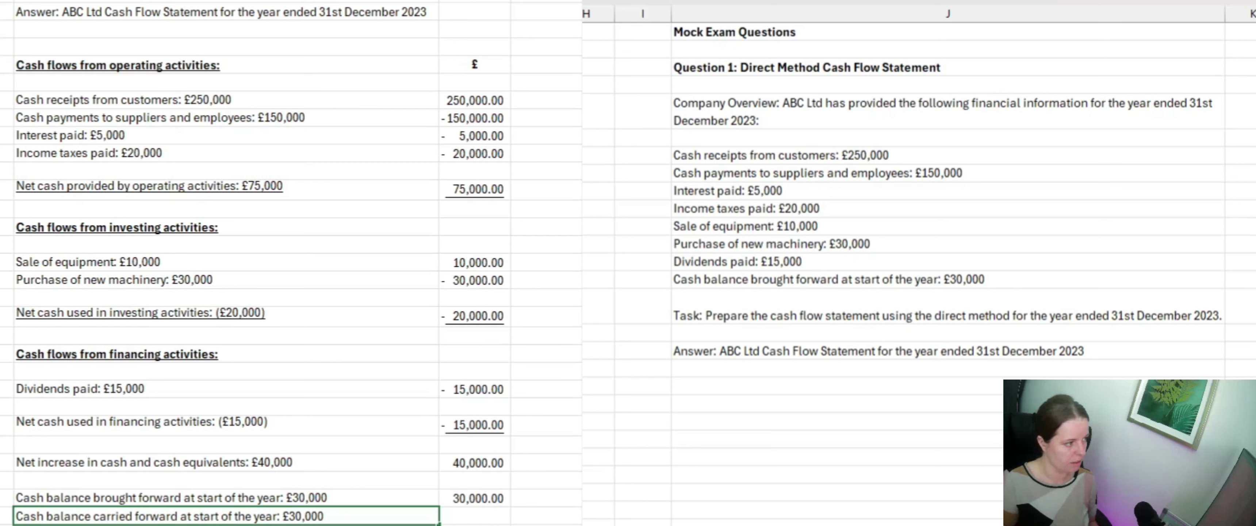
key("BackSpace")
type("7")
key("Tab")
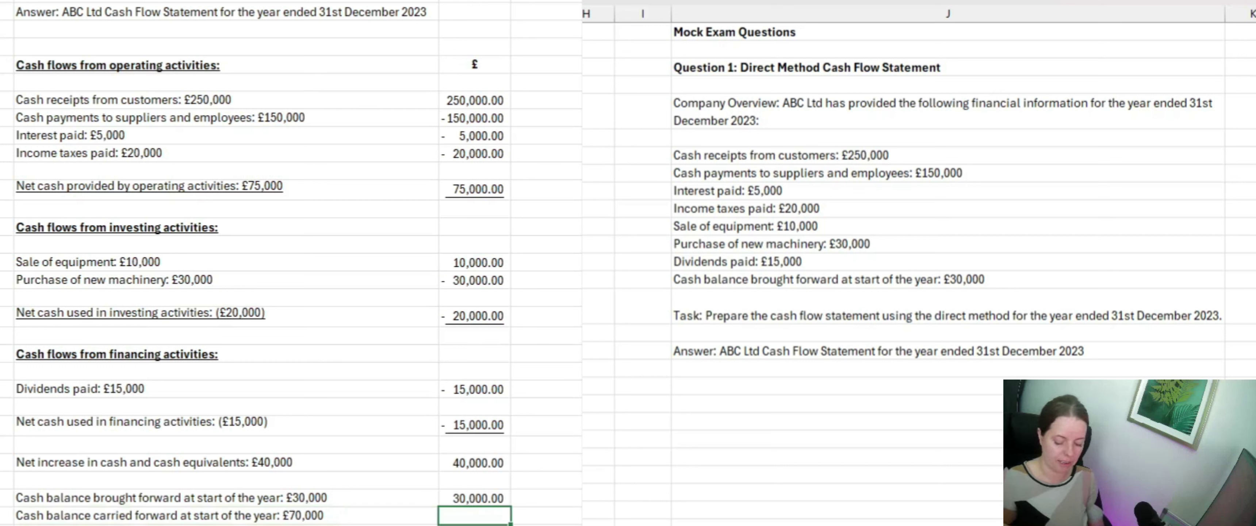
Calculate the carried-forward balance by adding the net increase and the brought-forward balance, and make the amount bold
type("=")
left_click(475, 462)
type("+")
left_click(475, 498)
key("Return")
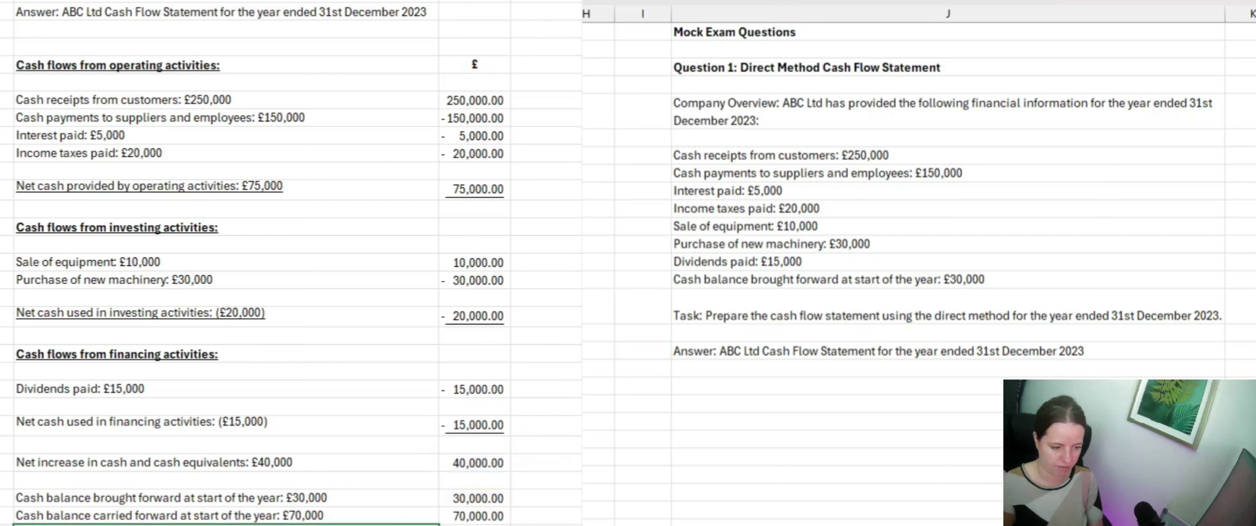
left_click(475, 516)
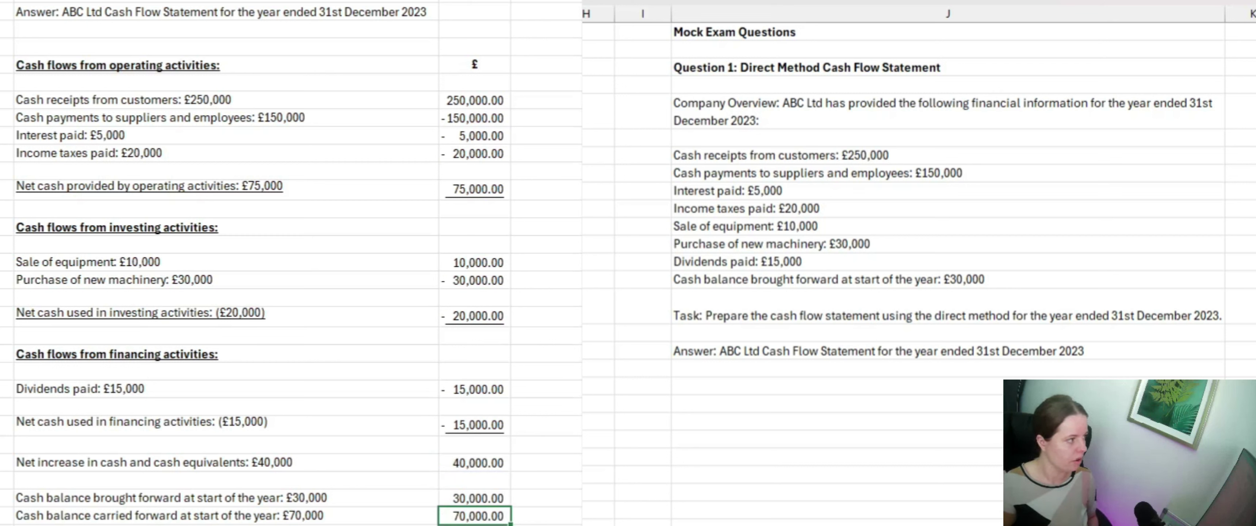
key("ctrl+b")
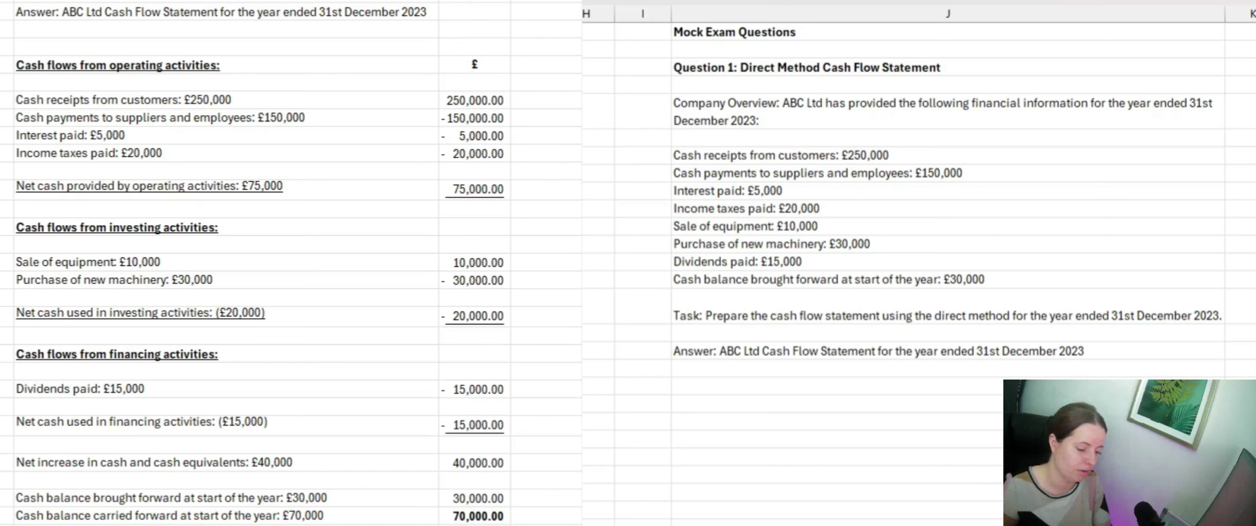
Correct the carried-forward label to read "Cash balance carried forward at end of the year: £70,000"
left_click(226, 516)
key("F2")
key("BackSpace")
key("BackSpace")
key("BackSpace")
key("BackSpace")
key("BackSpace")
type("end")
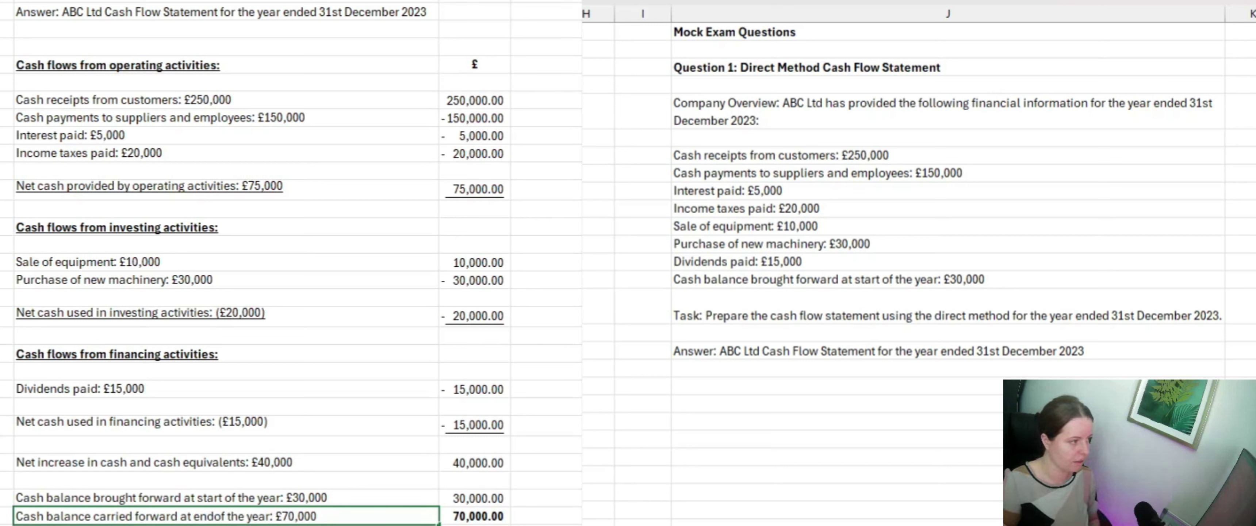
key("Return")
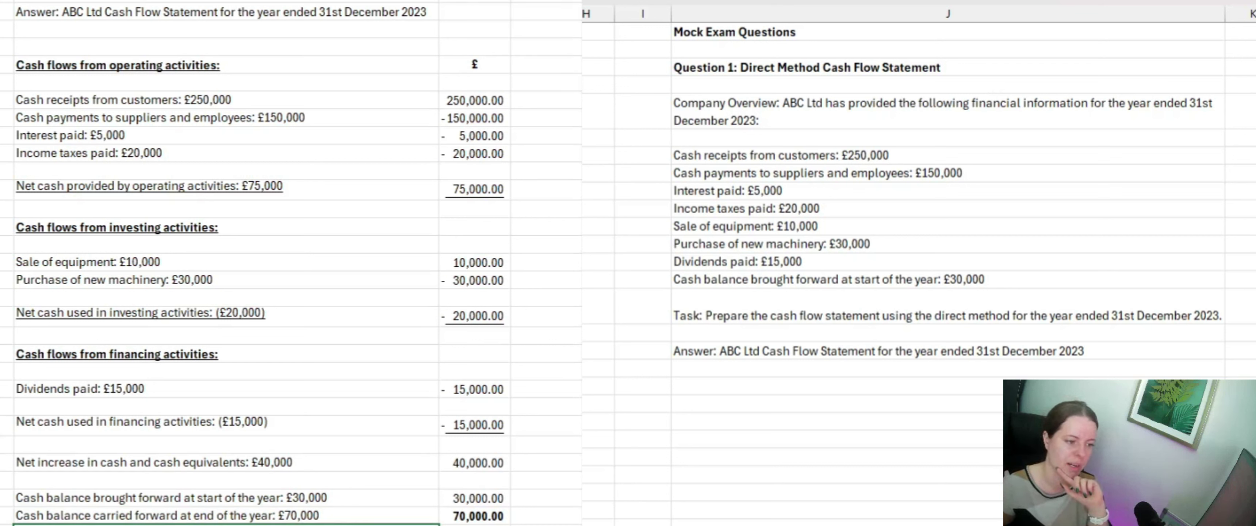
left_click_drag(227, 47, 480, 525)
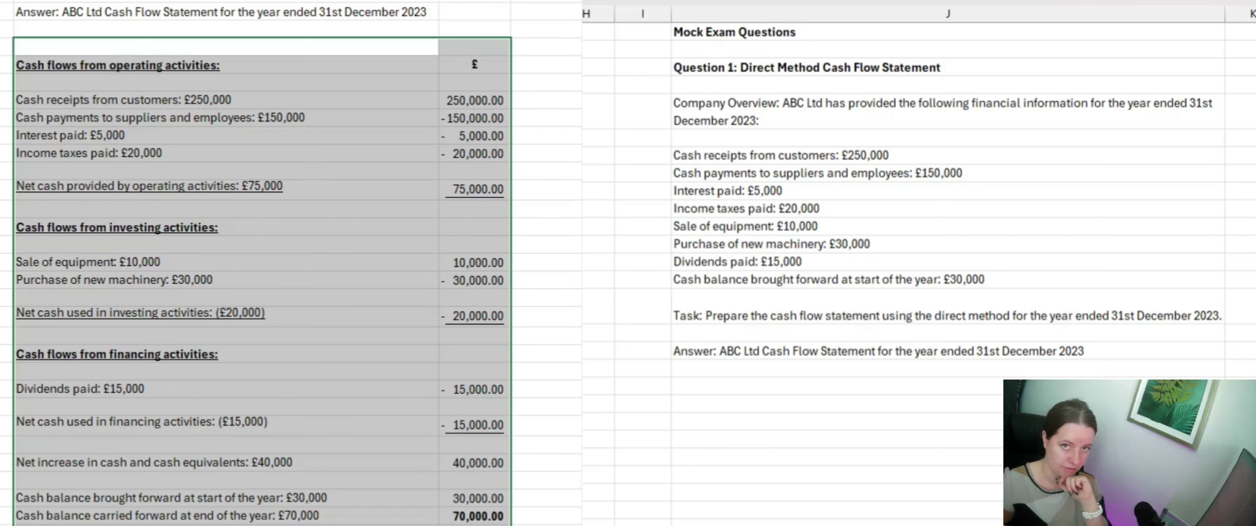
left_click(474, 515)
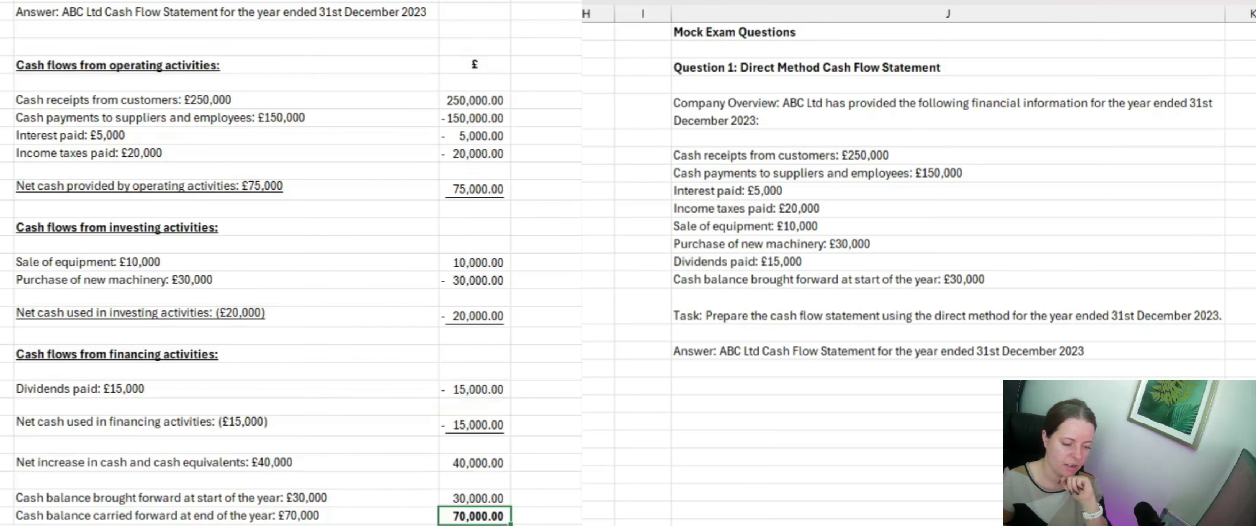